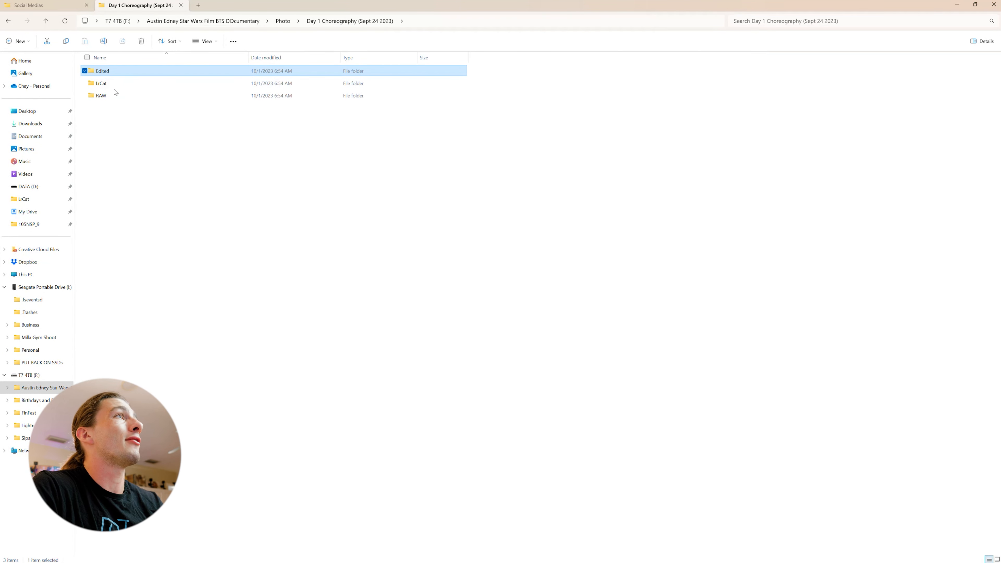
Browse into the Photo folder's Day 1 Choreography (Sept 24 2023) folder and view the photos in its RAW folder
{"action": "left_click", "coordinate": [114, 122]}
{"action": "left_click", "coordinate": [281, 22]}
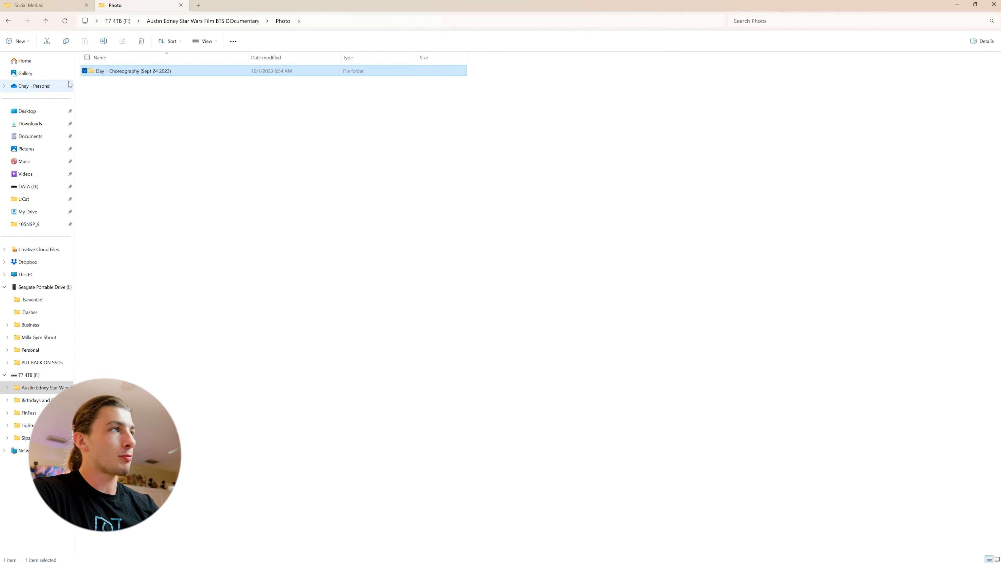
{"action": "double_click", "coordinate": [128, 70]}
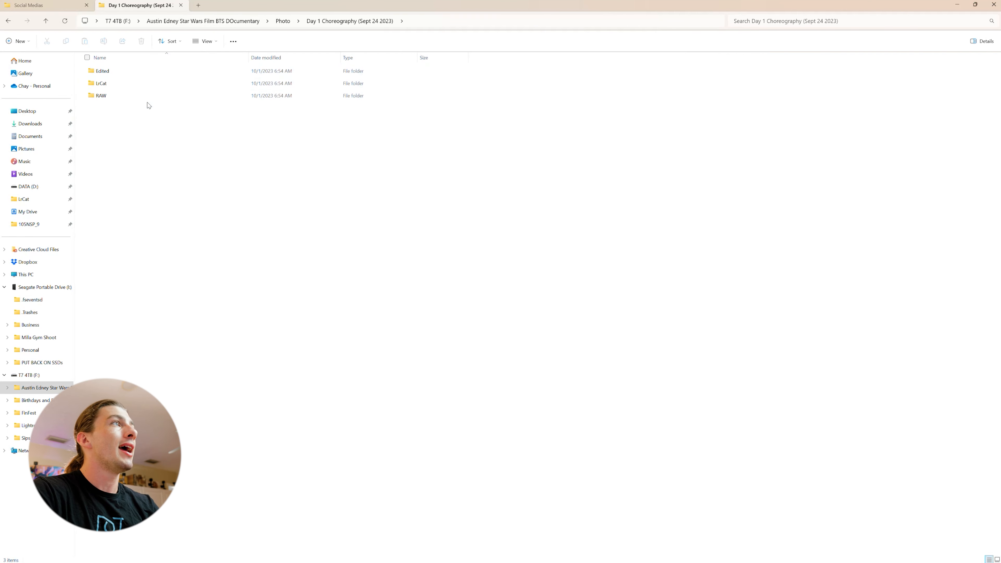
{"action": "double_click", "coordinate": [105, 98]}
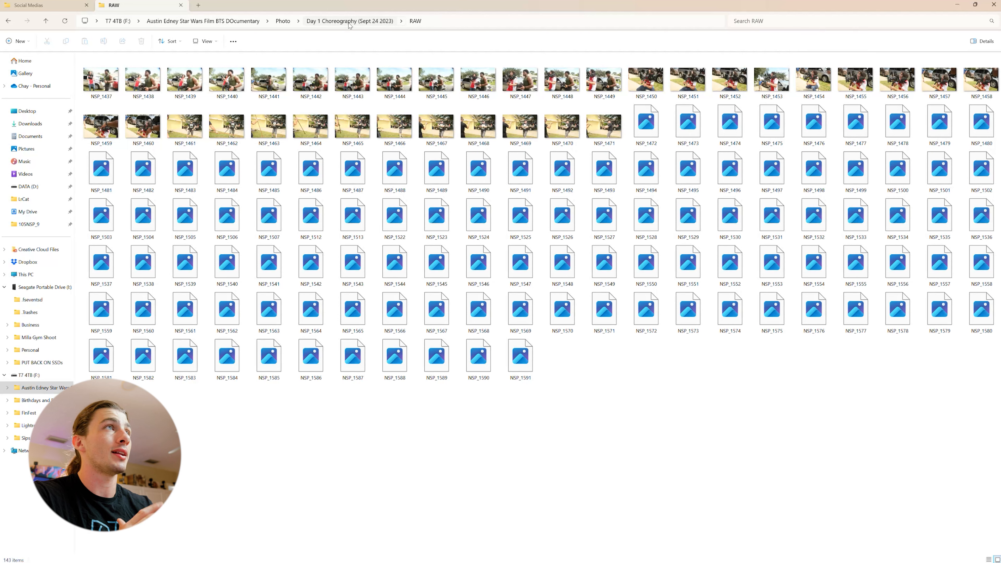
Look inside the LrCat and Edited folders of Day 1 Choreography (Sept 24 2023)
{"action": "left_click", "coordinate": [348, 21]}
{"action": "double_click", "coordinate": [184, 85]}
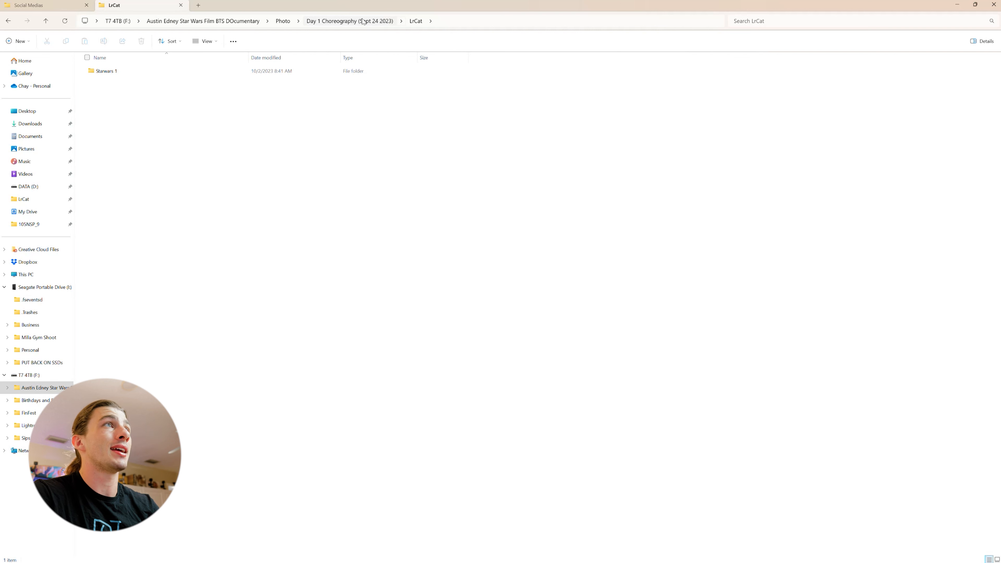
{"action": "left_click", "coordinate": [355, 21]}
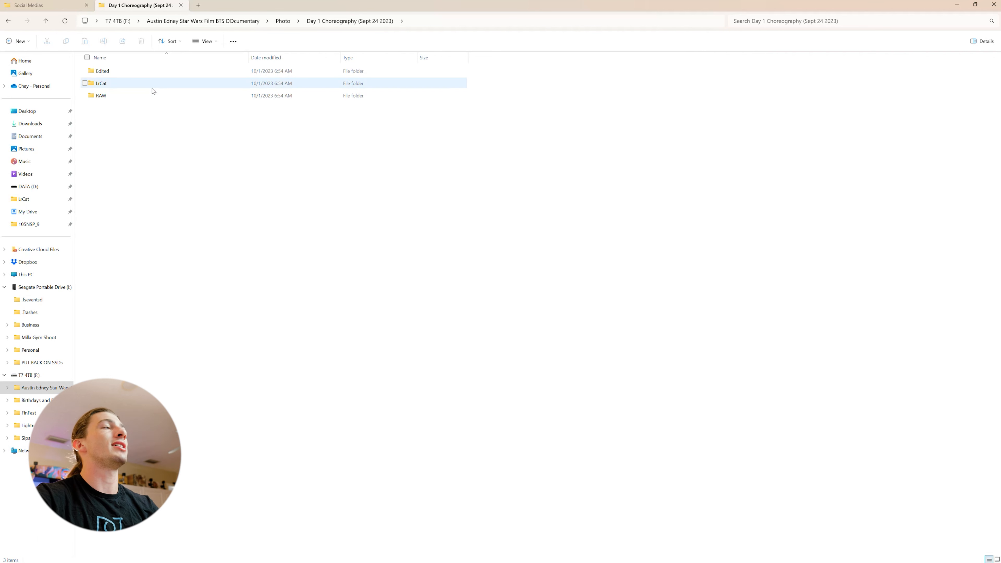
{"action": "double_click", "coordinate": [128, 74]}
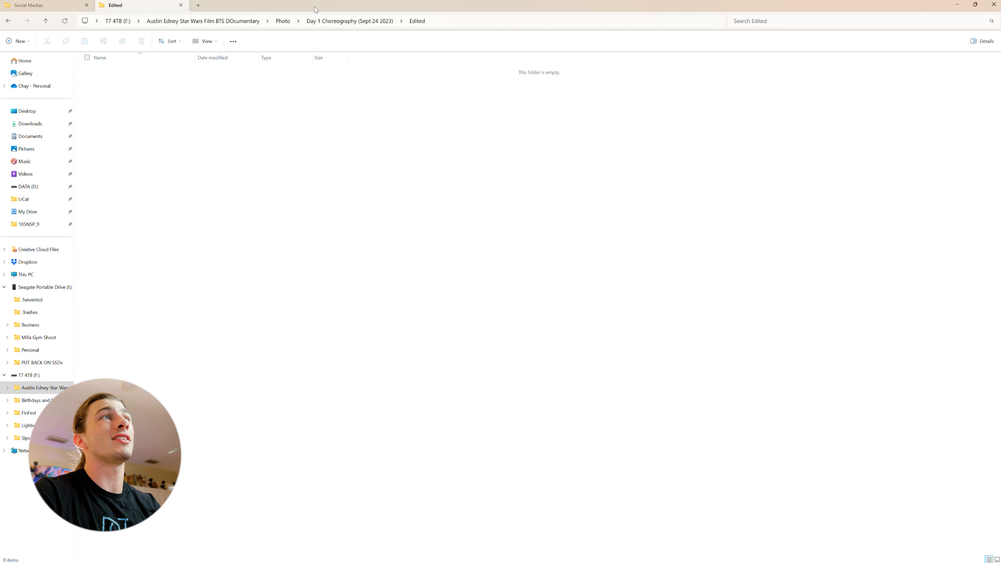
{"action": "left_click", "coordinate": [338, 20]}
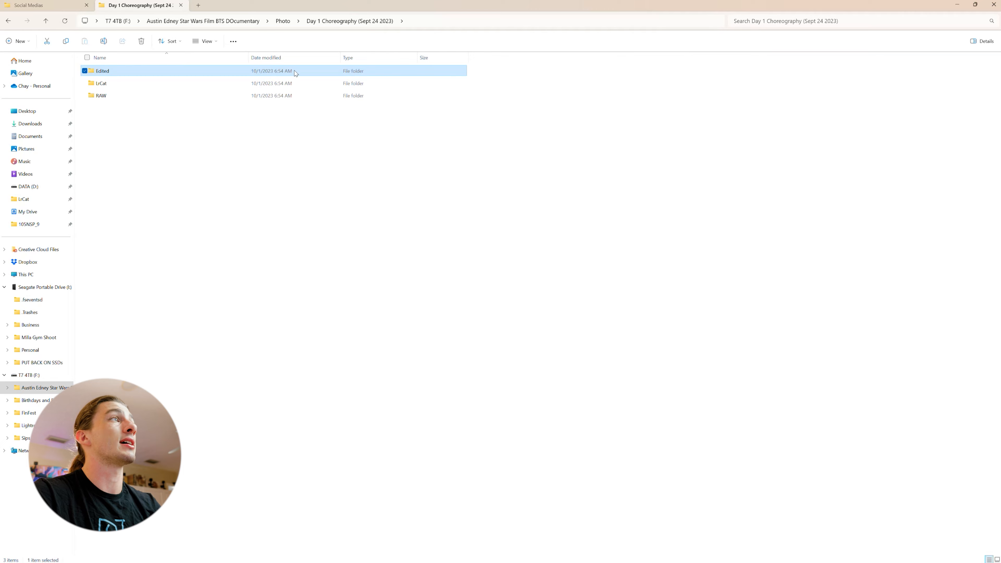
Switch from File Explorer to the Starwars 1 catalog in Lightroom Classic
{"action": "left_click_drag", "start_coordinate": [136, 112], "coordinate": [114, 66]}
{"action": "left_click", "coordinate": [121, 108]}
{"action": "left_click_drag", "start_coordinate": [283, 5], "coordinate": [0, 123]}
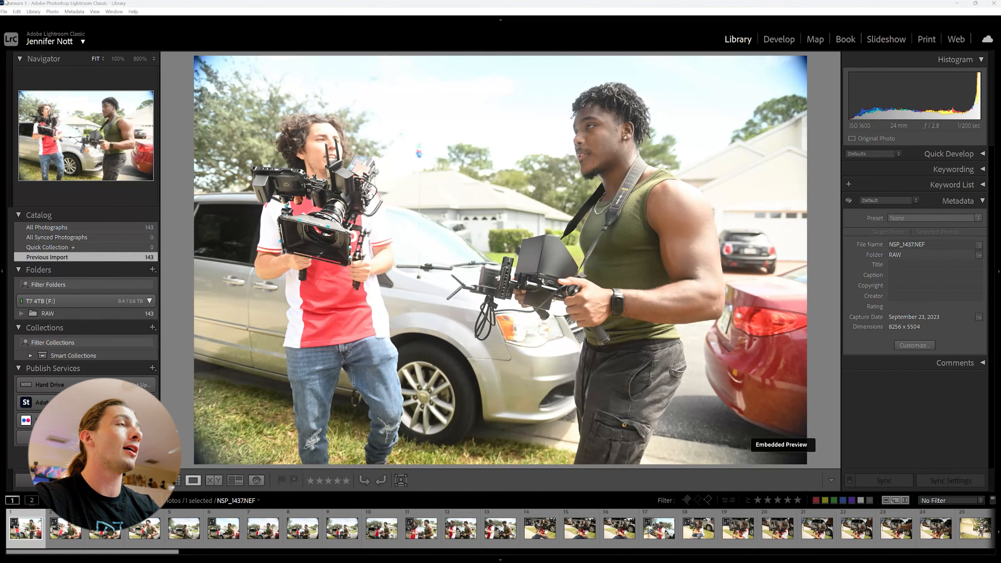
{"action": "left_click", "coordinate": [4, 11]}
{"action": "left_click", "coordinate": [20, 62]}
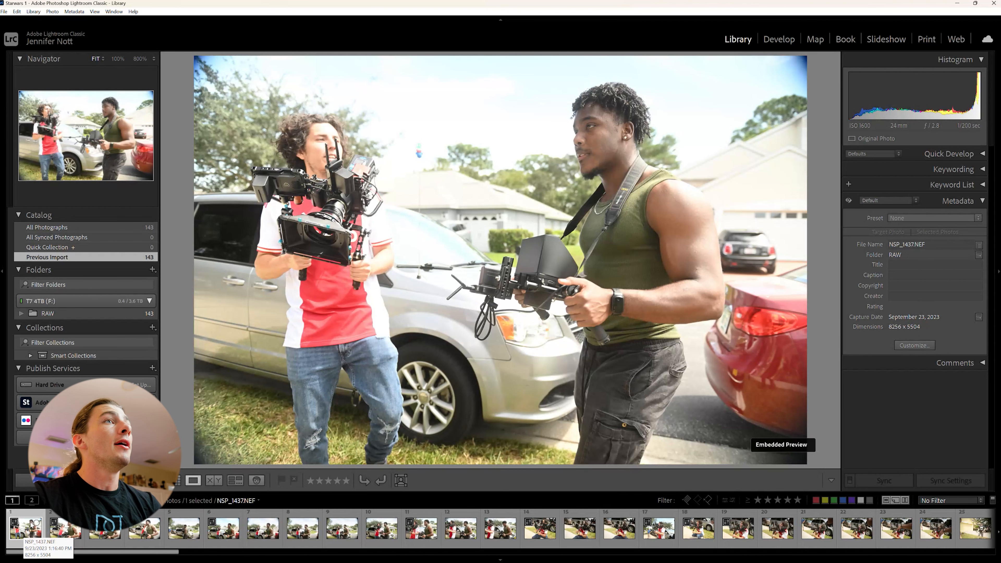
Review the imported photos one by one from NSP_1437, through the shots beside the minivan to the crouching camera operator
{"action": "key", "text": "Right"}
{"action": "key", "text": "Right"}
{"action": "key", "text": "Right"}
{"action": "key", "text": "Right"}
{"action": "key", "text": "Right"}
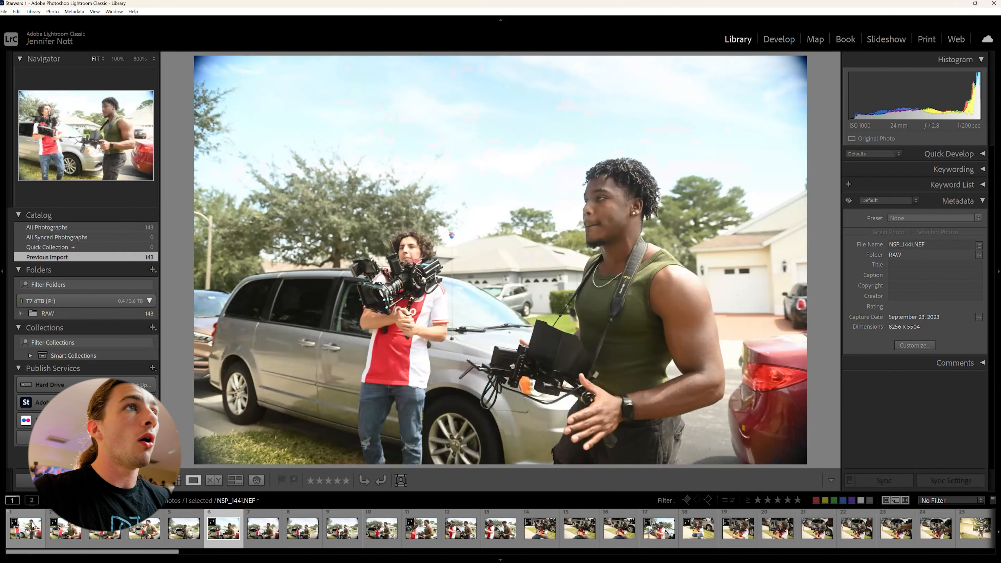
{"action": "key", "text": "Right"}
{"action": "key", "text": "Right"}
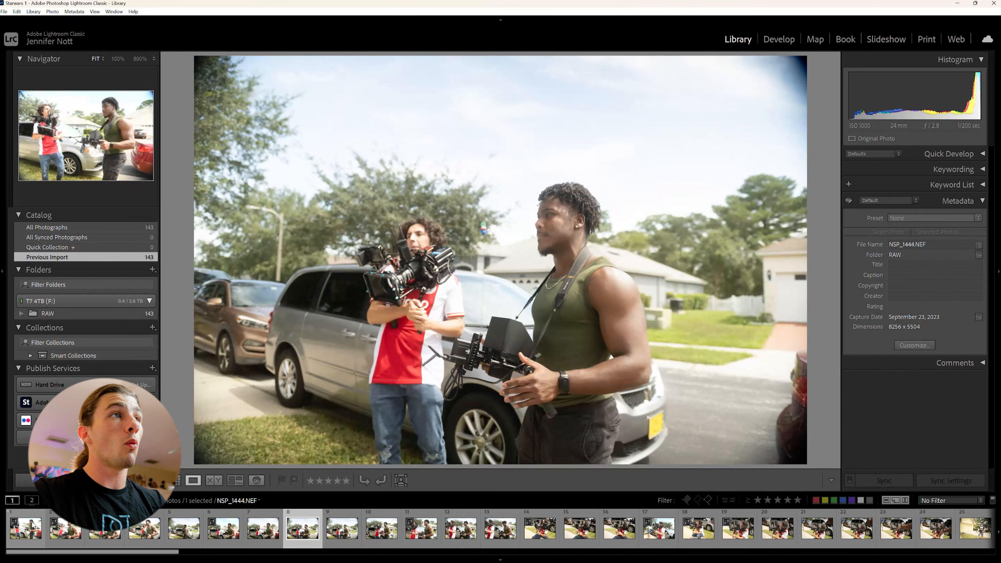
{"action": "key", "text": "Right"}
{"action": "key", "text": "Right"}
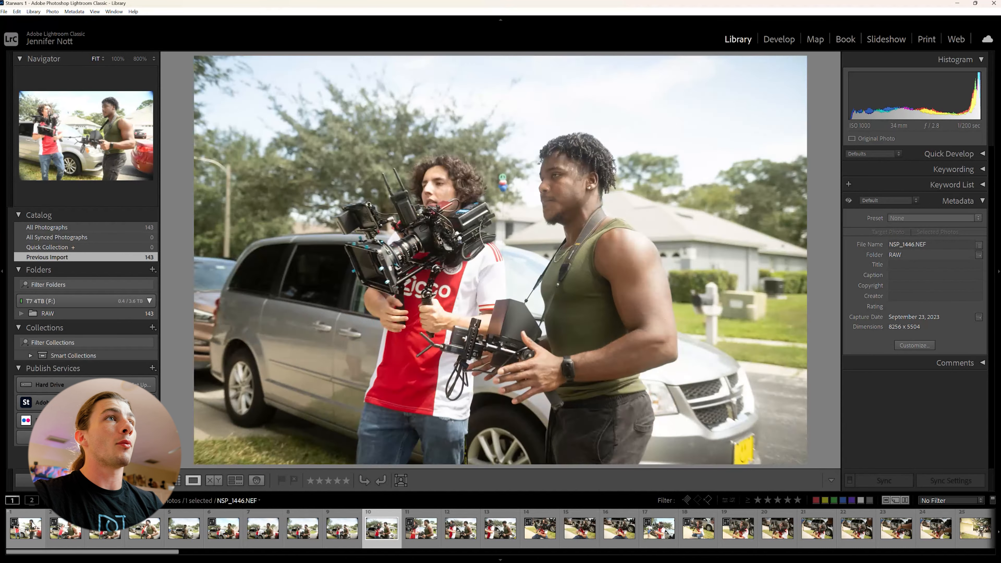
{"action": "key", "text": "Right"}
{"action": "key", "text": "Right"}
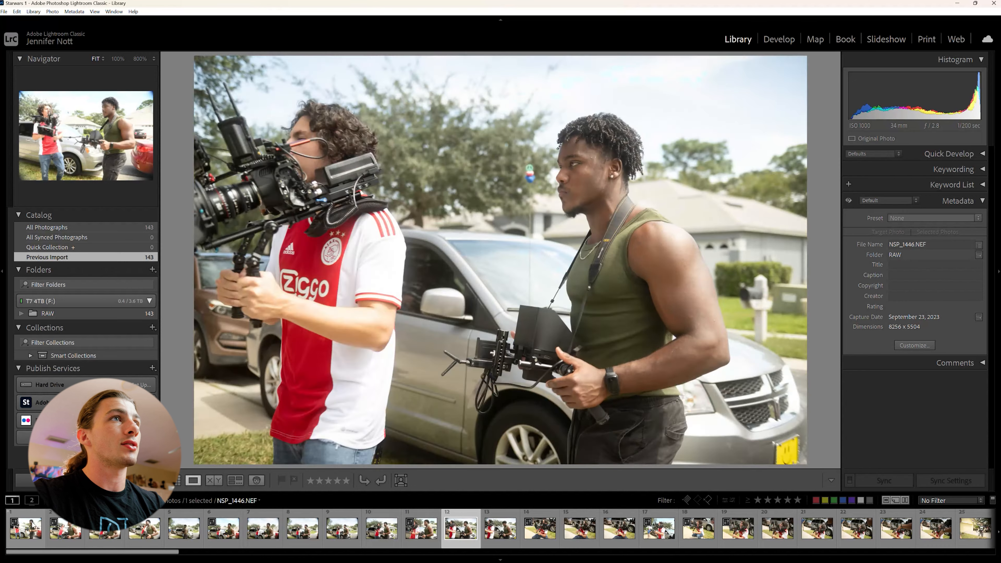
{"action": "key", "text": "Right"}
{"action": "key", "text": "Right"}
{"action": "key", "text": "Right"}
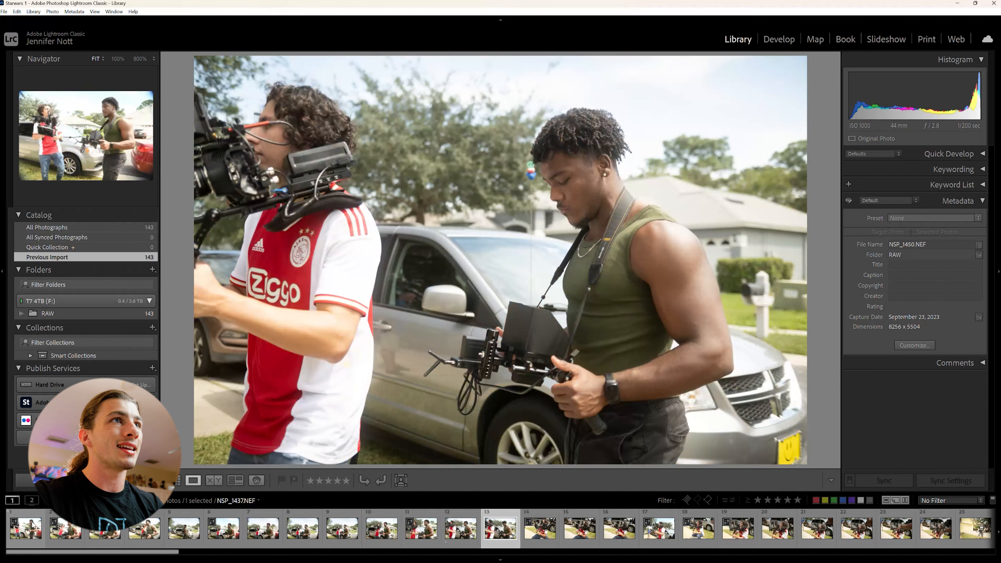
{"action": "key", "text": "Left"}
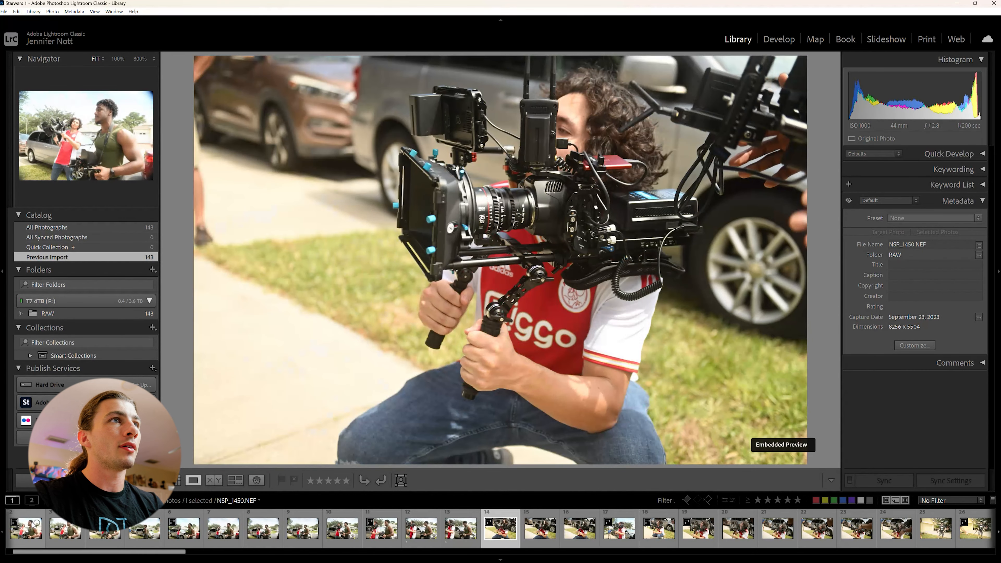
{"action": "key", "text": "Right"}
{"action": "key", "text": "Right"}
{"action": "key", "text": "Right"}
{"action": "key", "text": "Right"}
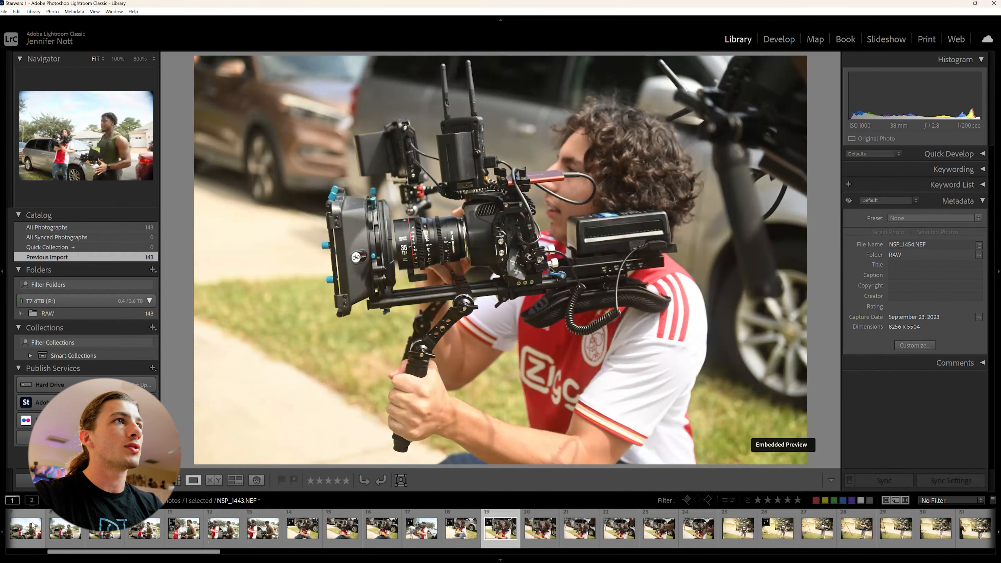
Give one star to a shot of the crouching camera operator and compare it with the neighbouring frames
{"action": "key", "text": "Right"}
{"action": "key", "text": "1"}
{"action": "key", "text": "Right"}
{"action": "key", "text": "Right"}
{"action": "key", "text": "Right"}
{"action": "key", "text": "Left"}
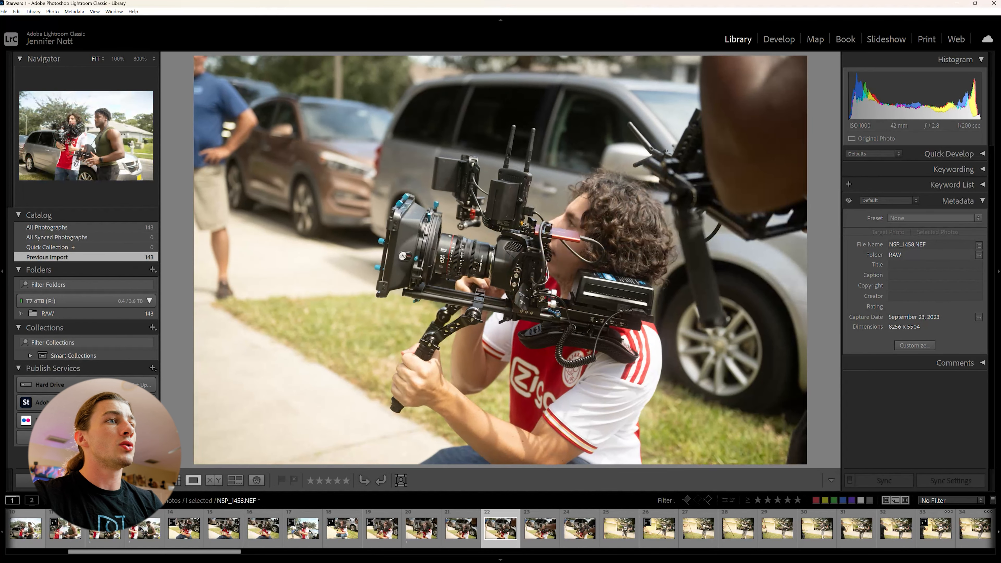
Go on to the sparring photos in front of the yellow garage and give one of them one star
{"action": "key", "text": "Right"}
{"action": "key", "text": "Right"}
{"action": "key", "text": "Right"}
{"action": "key", "text": "Right"}
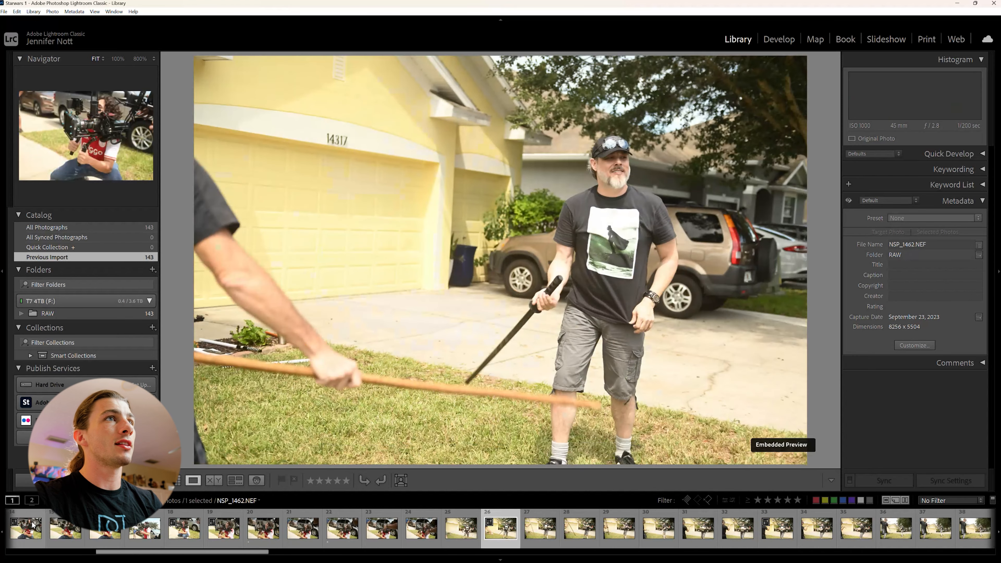
{"action": "key", "text": "Right"}
{"action": "key", "text": "Right"}
{"action": "key", "text": "Right"}
{"action": "key", "text": "1"}
Review the rest of the yellow-garage sparring photos and the first shots of the two camera operators on the sidewalk
{"action": "key", "text": "Right"}
{"action": "key", "text": "Right"}
{"action": "key", "text": "Right"}
{"action": "key", "text": "Right"}
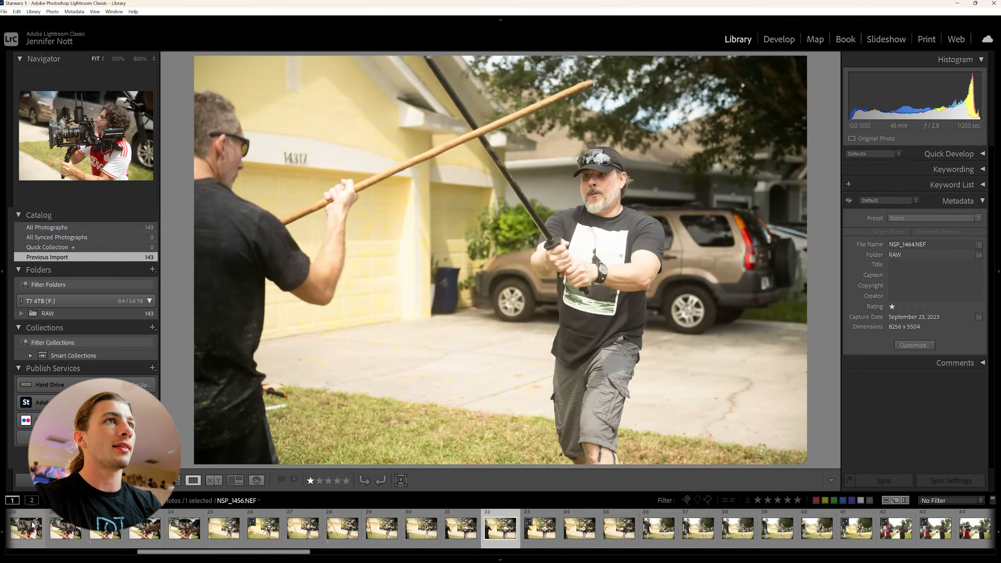
{"action": "key", "text": "Right"}
{"action": "key", "text": "Right"}
{"action": "key", "text": "Right"}
{"action": "key", "text": "Right"}
{"action": "key", "text": "Right"}
{"action": "key", "text": "Right"}
{"action": "key", "text": "Right"}
{"action": "key", "text": "Right"}
{"action": "key", "text": "Right"}
{"action": "key", "text": "Right"}
{"action": "key", "text": "Right"}
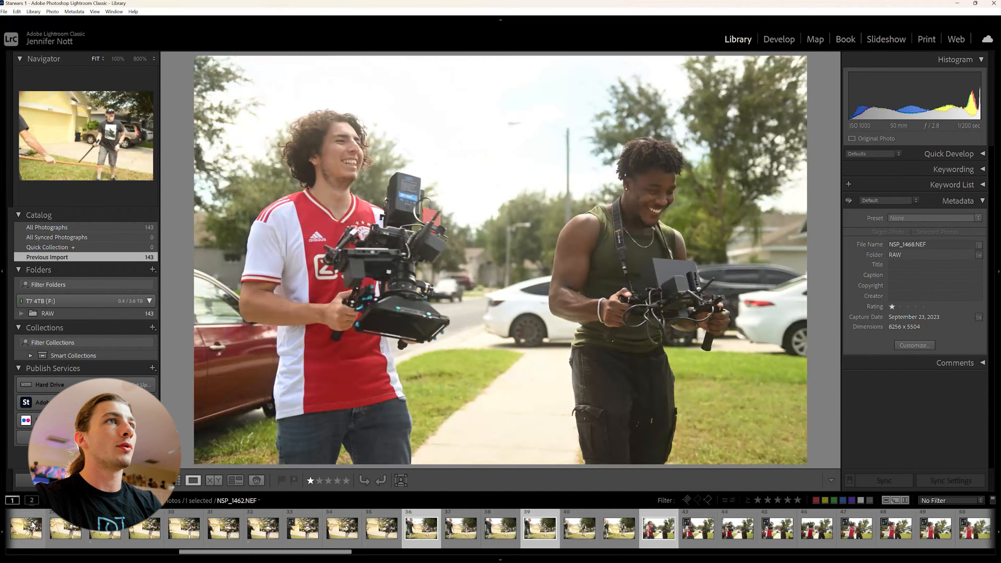
{"action": "key", "text": "Right"}
{"action": "key", "text": "Right"}
{"action": "key", "text": "Right"}
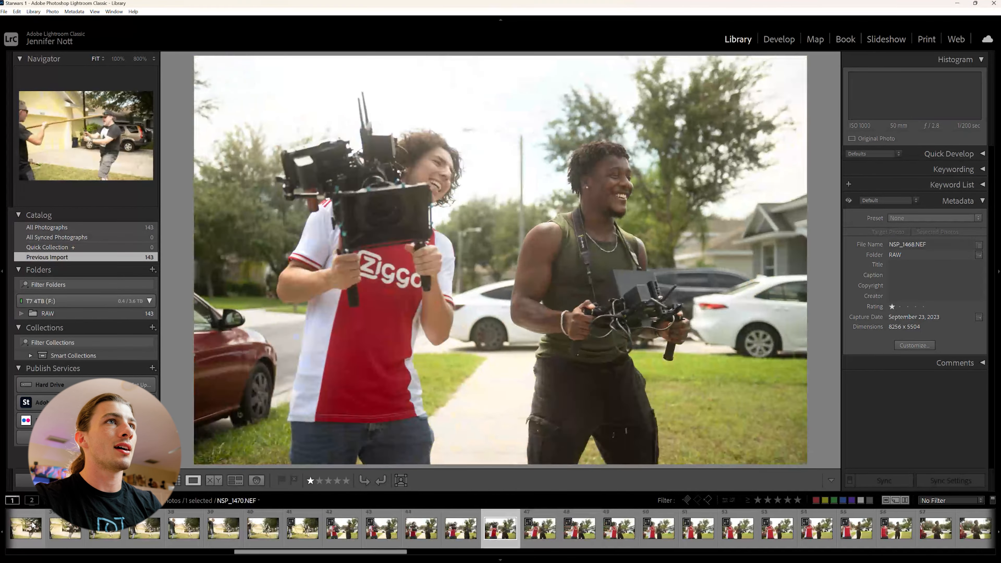
{"action": "key", "text": "Right"}
{"action": "key", "text": "Right"}
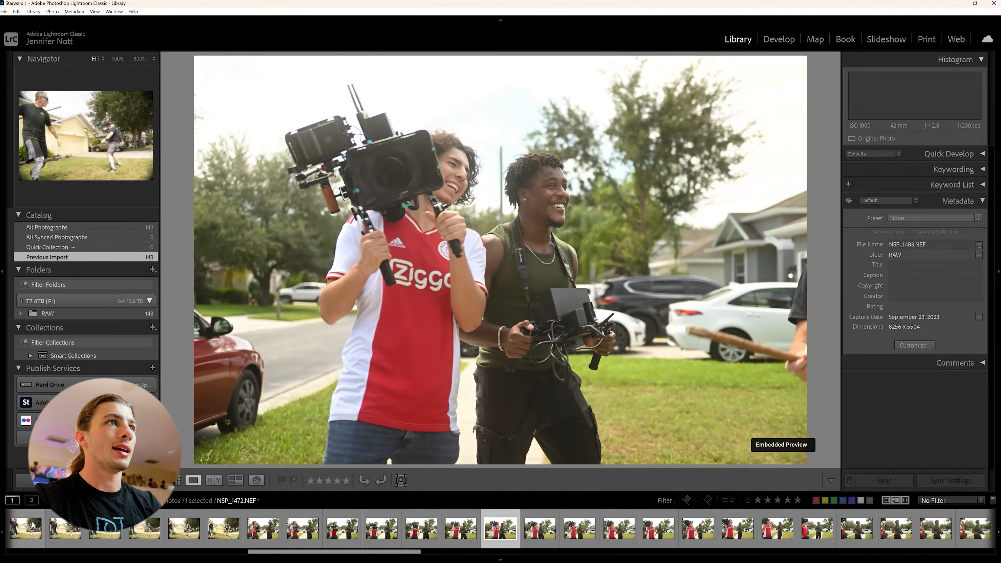
{"action": "key", "text": "Right"}
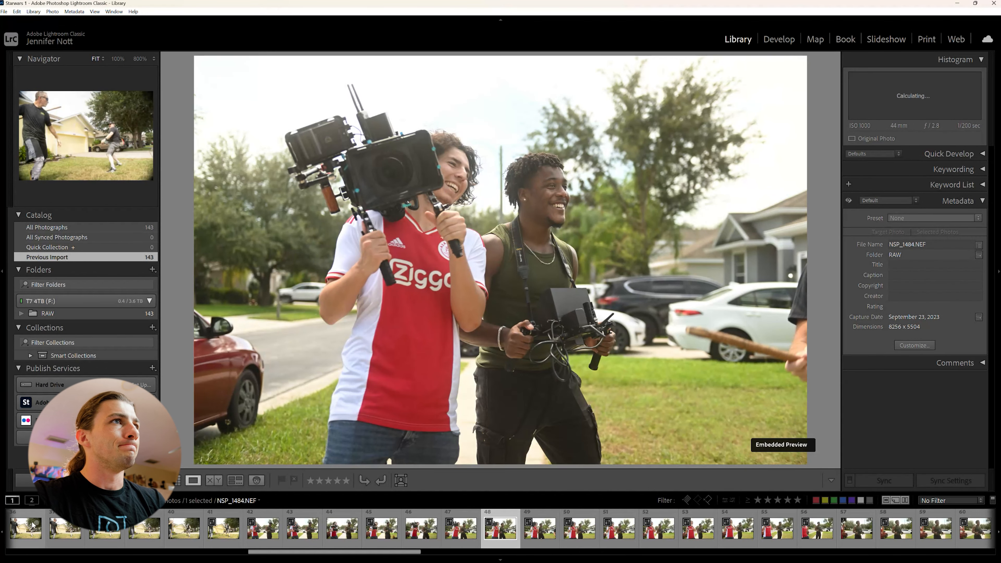
Give one star to a shot of the two camera operators together on the sidewalk
{"action": "key", "text": "Right"}
{"action": "key", "text": "Right"}
{"action": "key", "text": "1"}
{"action": "key", "text": "1"}
Review the following camera operator portraits, the close-ups with the cinema rig and the sparring shots on the lawn
{"action": "key", "text": "Right"}
{"action": "key", "text": "Right"}
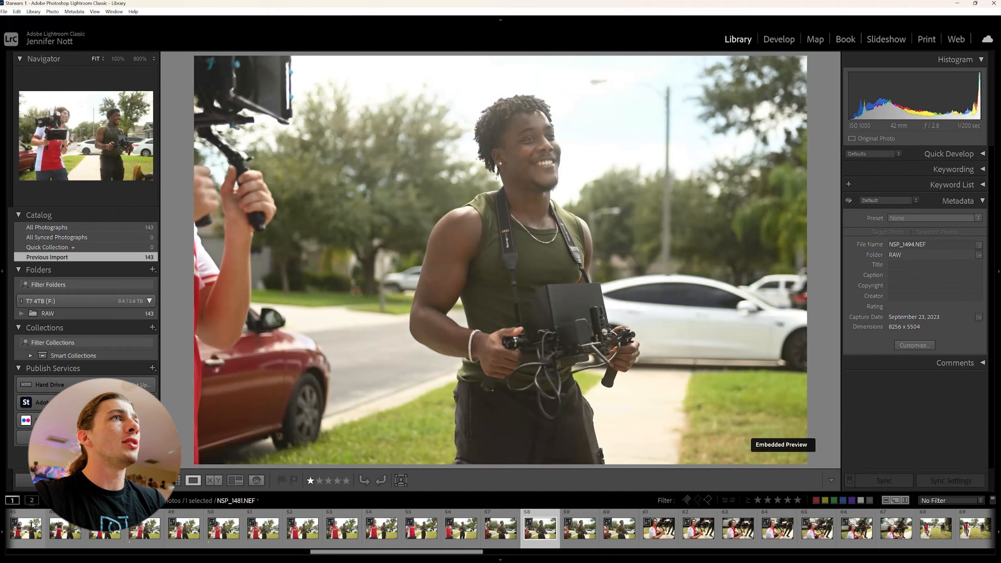
{"action": "key", "text": "Right"}
{"action": "key", "text": "Right"}
{"action": "key", "text": "Right"}
{"action": "key", "text": "Right"}
{"action": "key", "text": "Right"}
{"action": "key", "text": "Right"}
{"action": "key", "text": "Right"}
{"action": "key", "text": "Right"}
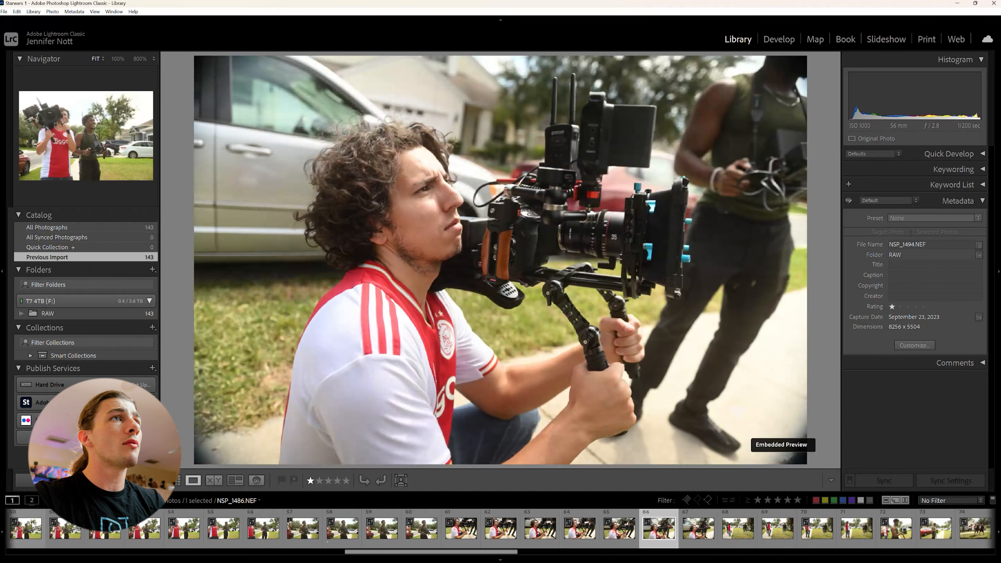
{"action": "key", "text": "Right"}
{"action": "key", "text": "Right"}
{"action": "key", "text": "Right"}
{"action": "key", "text": "Right"}
{"action": "key", "text": "Right"}
{"action": "key", "text": "Right"}
{"action": "key", "text": "Right"}
{"action": "key", "text": "Right"}
{"action": "key", "text": "Right"}
{"action": "key", "text": "Right"}
{"action": "key", "text": "Right"}
{"action": "key", "text": "Right"}
{"action": "key", "text": "Right"}
{"action": "key", "text": "Right"}
{"action": "key", "text": "Right"}
{"action": "key", "text": "Right"}
{"action": "key", "text": "Right"}
{"action": "key", "text": "Right"}
{"action": "key", "text": "Right"}
{"action": "key", "text": "Right"}
{"action": "key", "text": "Right"}
Compare neighbouring frames of the sparring on the lawn and give the chosen one one star
{"action": "key", "text": "Left"}
{"action": "key", "text": "Right"}
{"action": "key", "text": "Right"}
{"action": "key", "text": "1"}
Give one star to the sparring shot with the kneeling fighter in front of the red car
{"action": "key", "text": "Right"}
{"action": "key", "text": "Right"}
{"action": "key", "text": "Right"}
{"action": "key", "text": "Right"}
{"action": "key", "text": "Right"}
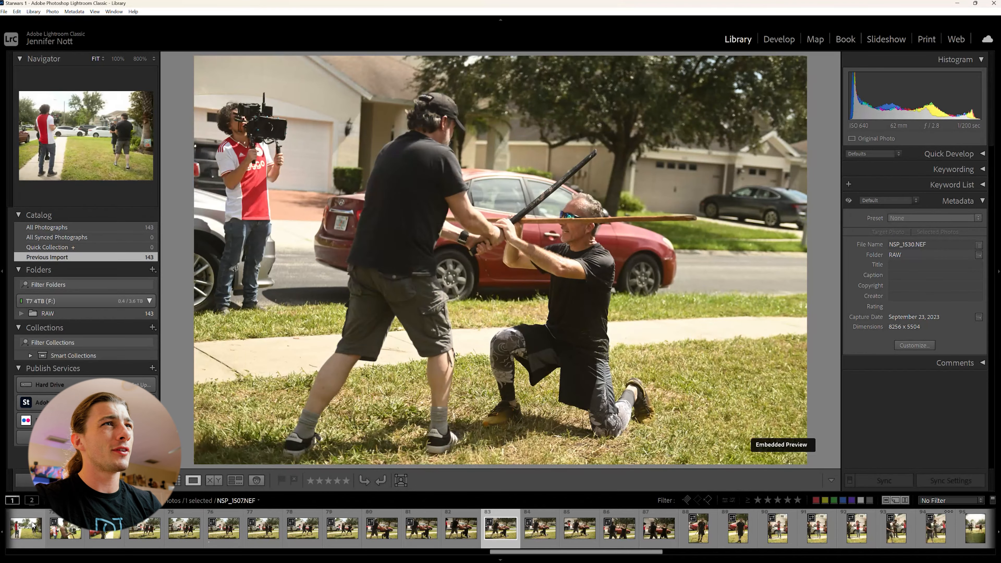
{"action": "key", "text": "Left"}
{"action": "key", "text": "Right"}
{"action": "key", "text": "1"}
Give one star to the sparring shot of the two fighters locked together in front of the red car
{"action": "key", "text": "Right"}
{"action": "key", "text": "Right"}
{"action": "key", "text": "Right"}
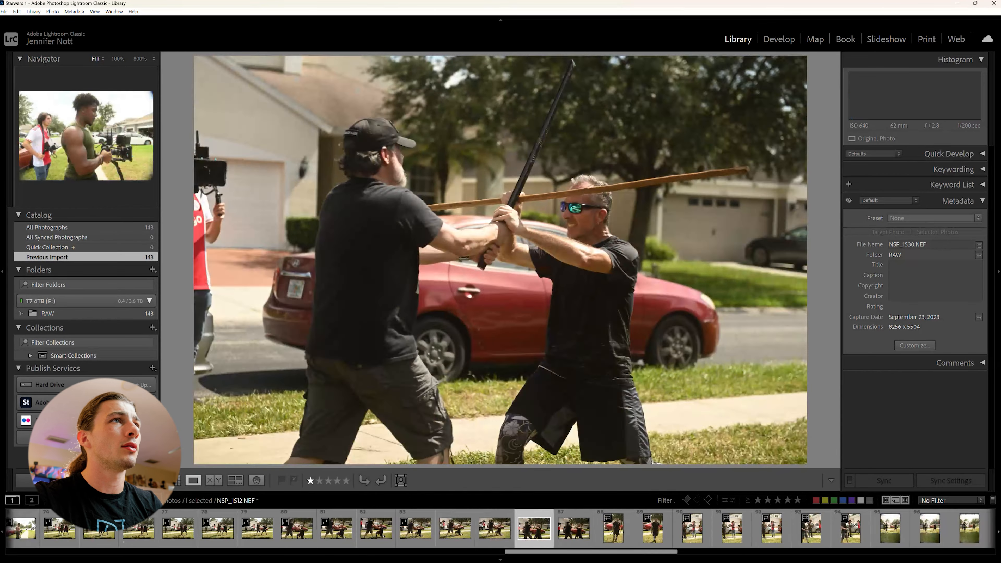
Review the following vertical shots of the fighters and the camera crew beside the silver van
{"action": "key", "text": "Right"}
{"action": "key", "text": "Right"}
{"action": "key", "text": "Right"}
{"action": "key", "text": "Right"}
{"action": "key", "text": "Right"}
{"action": "key", "text": "Right"}
{"action": "key", "text": "Right"}
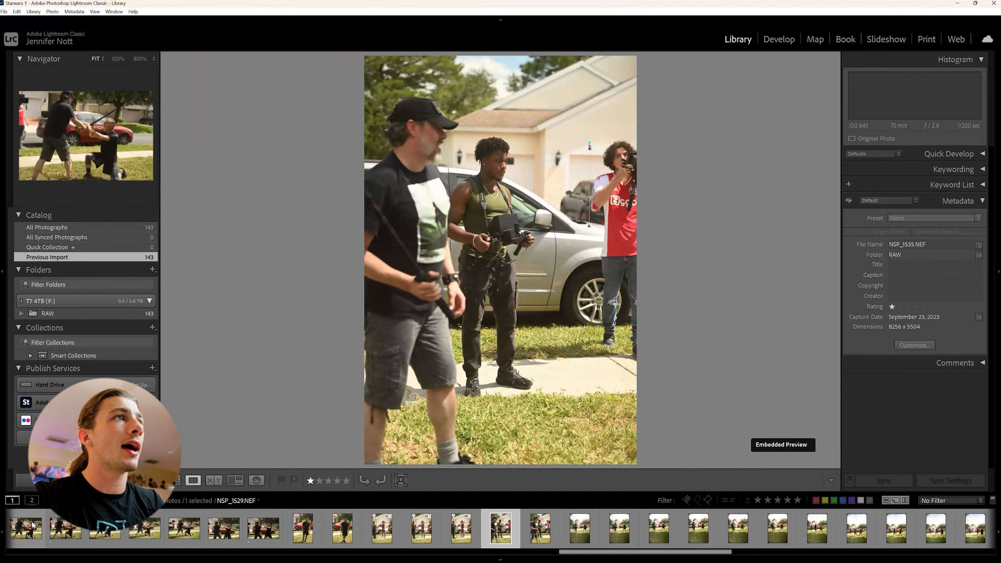
Review the wide vertical frames of the sparring on the lawn with the crew filming behind
{"action": "key", "text": "Right"}
{"action": "key", "text": "Right"}
{"action": "key", "text": "Right"}
{"action": "key", "text": "Right"}
{"action": "key", "text": "Right"}
{"action": "key", "text": "Right"}
{"action": "key", "text": "Right"}
{"action": "key", "text": "Right"}
{"action": "key", "text": "Right"}
{"action": "key", "text": "Right"}
{"action": "key", "text": "Right"}
{"action": "key", "text": "Right"}
{"action": "key", "text": "Right"}
{"action": "key", "text": "Right"}
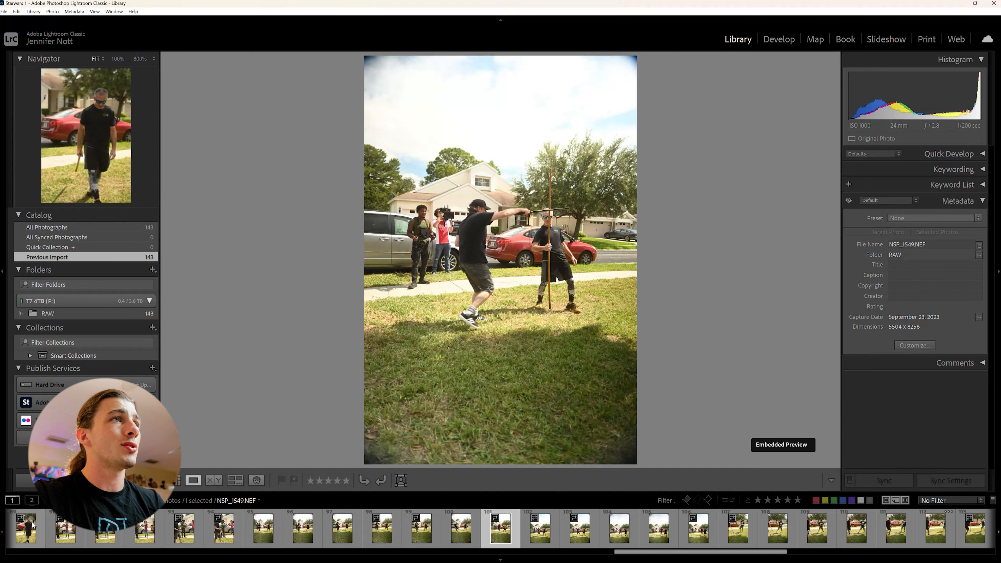
{"action": "key", "text": "Right"}
{"action": "key", "text": "Right"}
{"action": "key", "text": "Right"}
{"action": "key", "text": "Right"}
{"action": "key", "text": "Right"}
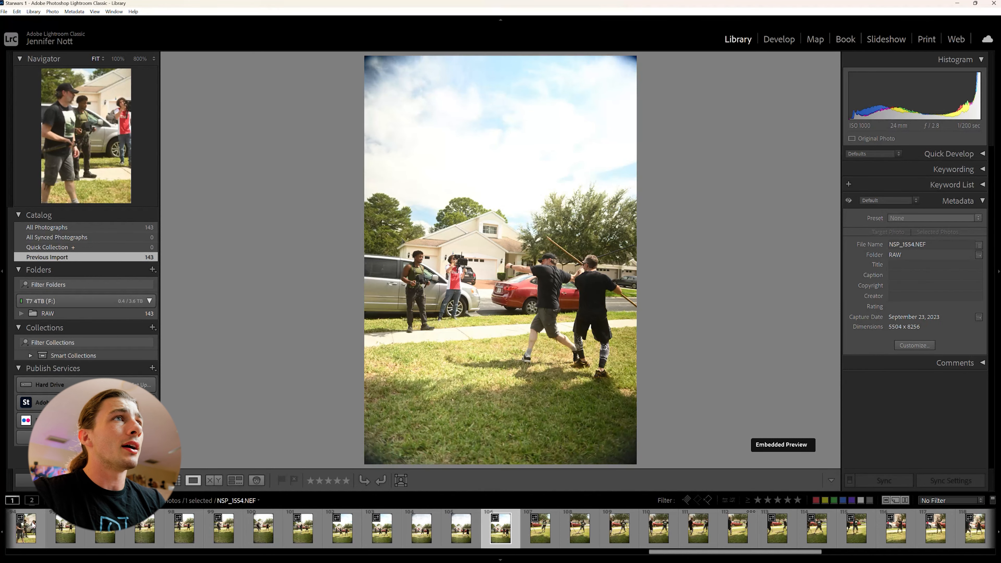
Go through the closer vertical sparring frames and give one star to the shot with the crossed weapons by the red car
{"action": "key", "text": "Right"}
{"action": "key", "text": "Right"}
{"action": "key", "text": "Right"}
{"action": "key", "text": "Right"}
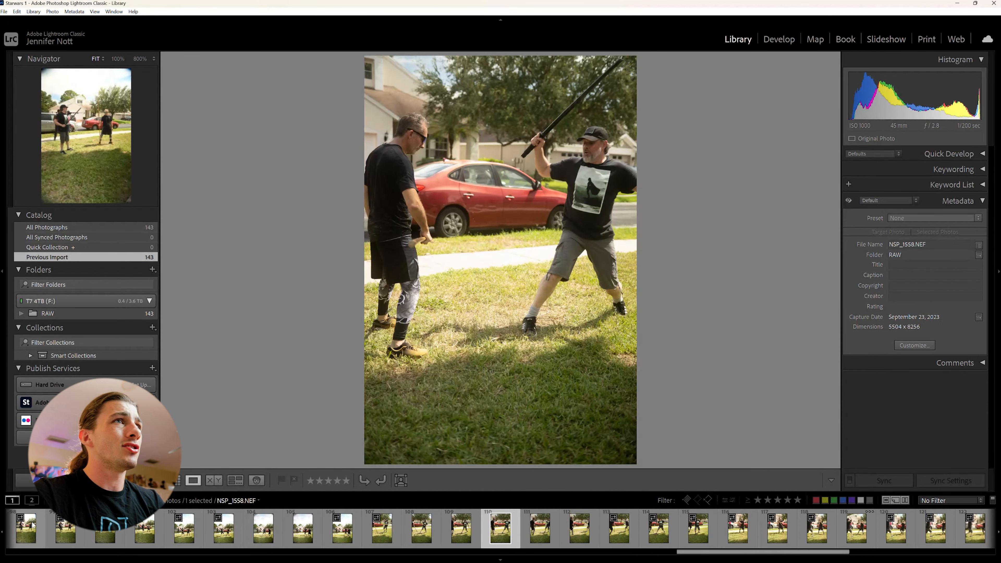
{"action": "key", "text": "Right"}
{"action": "key", "text": "Right"}
{"action": "key", "text": "Right"}
{"action": "key", "text": "Right"}
{"action": "key", "text": "Right"}
{"action": "key", "text": "Right"}
{"action": "key", "text": "Right"}
{"action": "key", "text": "Right"}
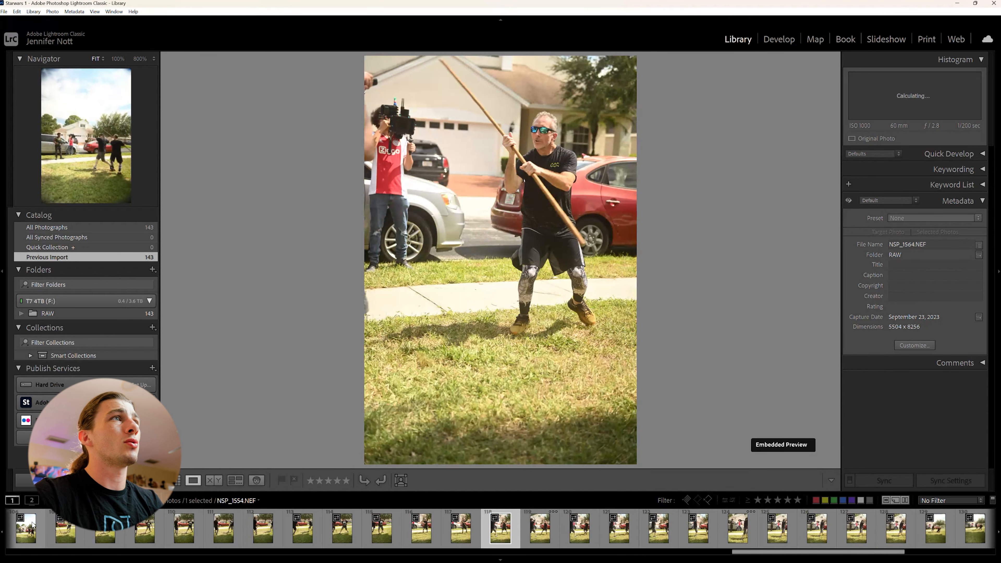
{"action": "key", "text": "Left"}
{"action": "key", "text": "1"}
Review the next closer vertical sparring frames, including those with both camera operators by the van
{"action": "key", "text": "Right"}
{"action": "key", "text": "Right"}
{"action": "key", "text": "Right"}
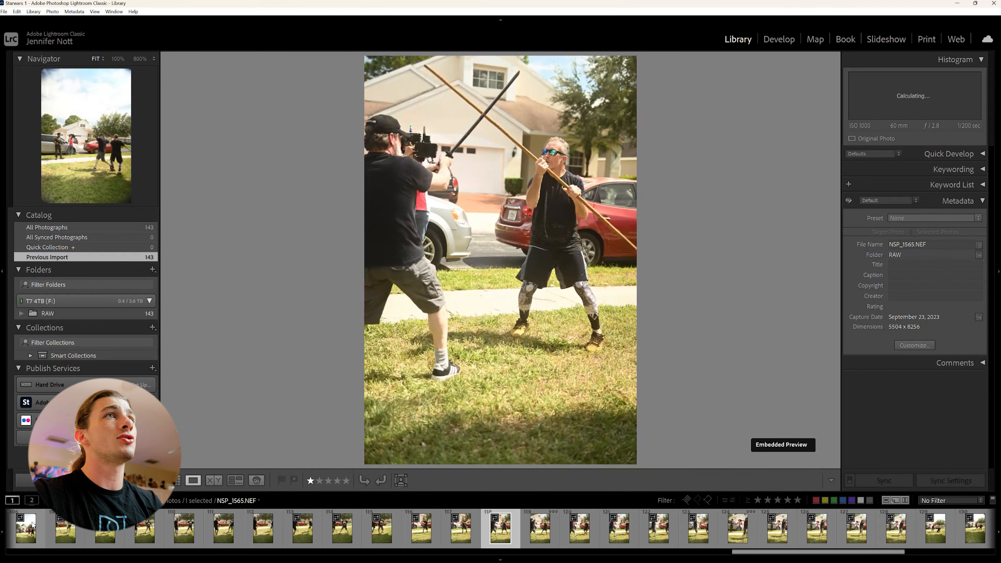
{"action": "key", "text": "Right"}
{"action": "key", "text": "Right"}
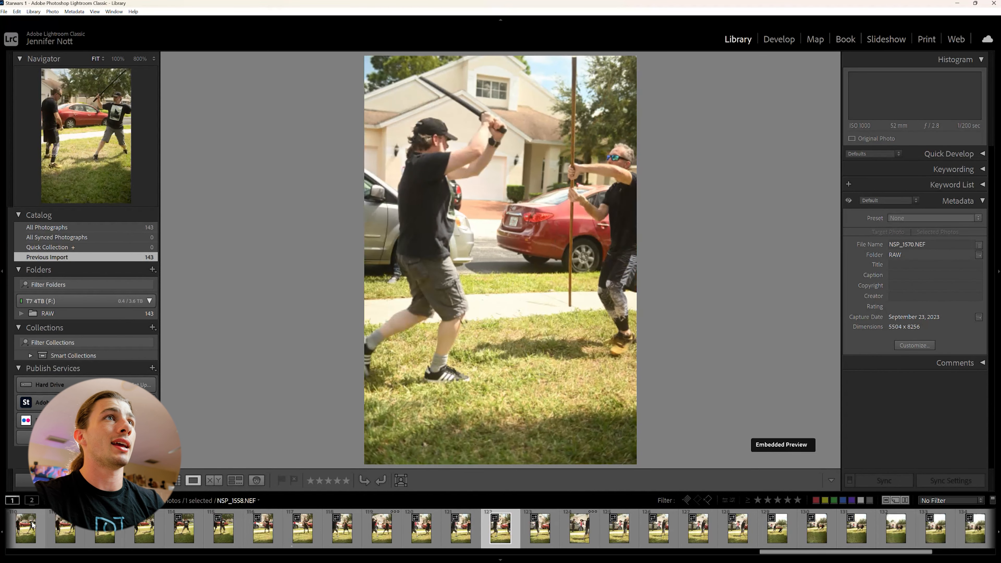
{"action": "key", "text": "Right"}
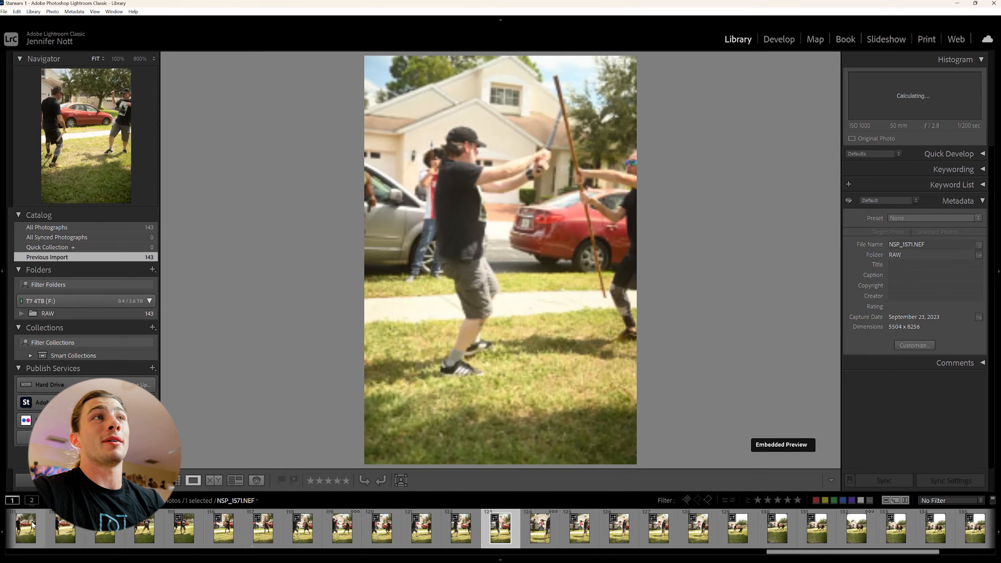
{"action": "key", "text": "Right"}
{"action": "key", "text": "Right"}
{"action": "key", "text": "Right"}
{"action": "key", "text": "Right"}
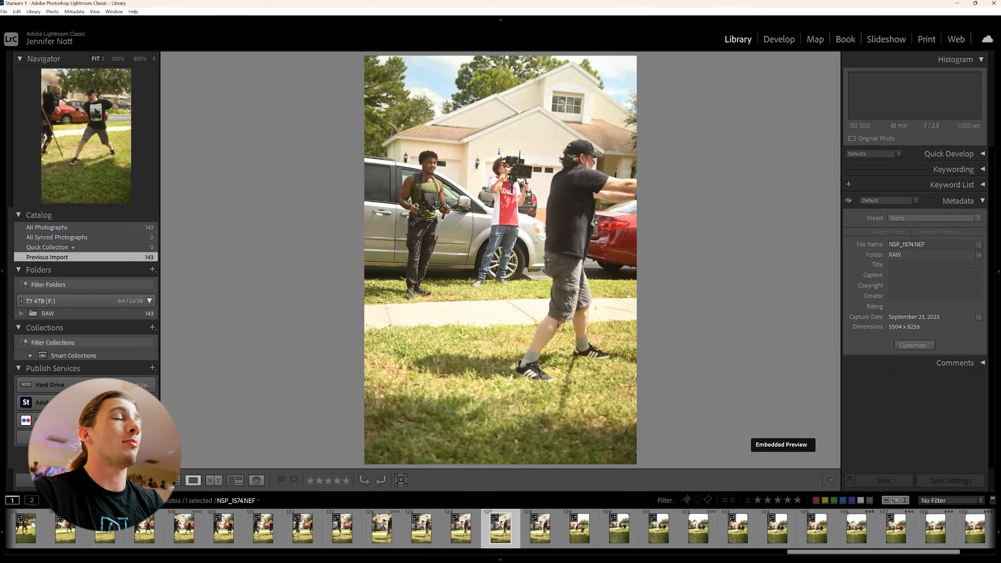
{"action": "key", "text": "Right"}
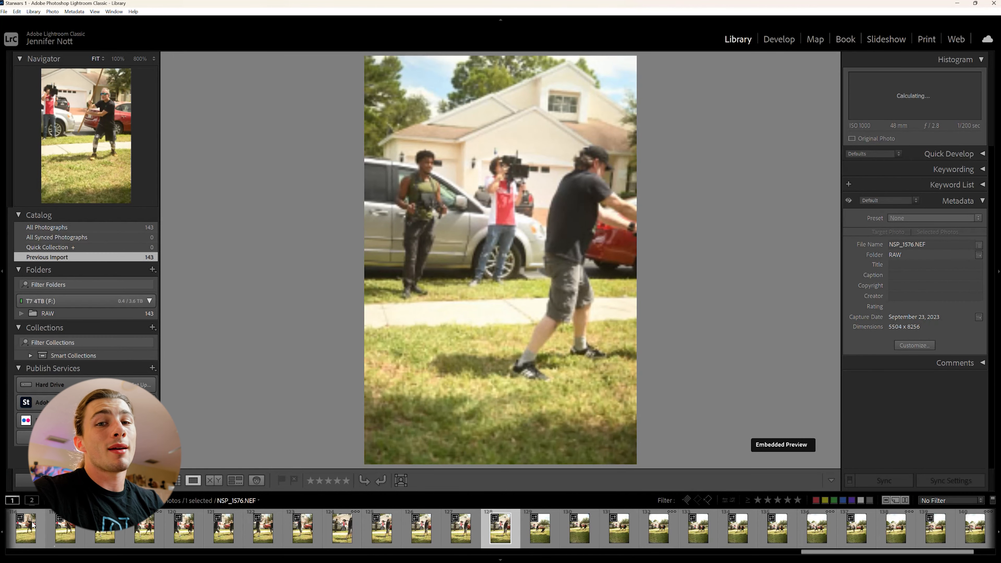
Compare the last wide vertical sparring frames and give NSP_1583.NEF one star
{"action": "key", "text": "Right"}
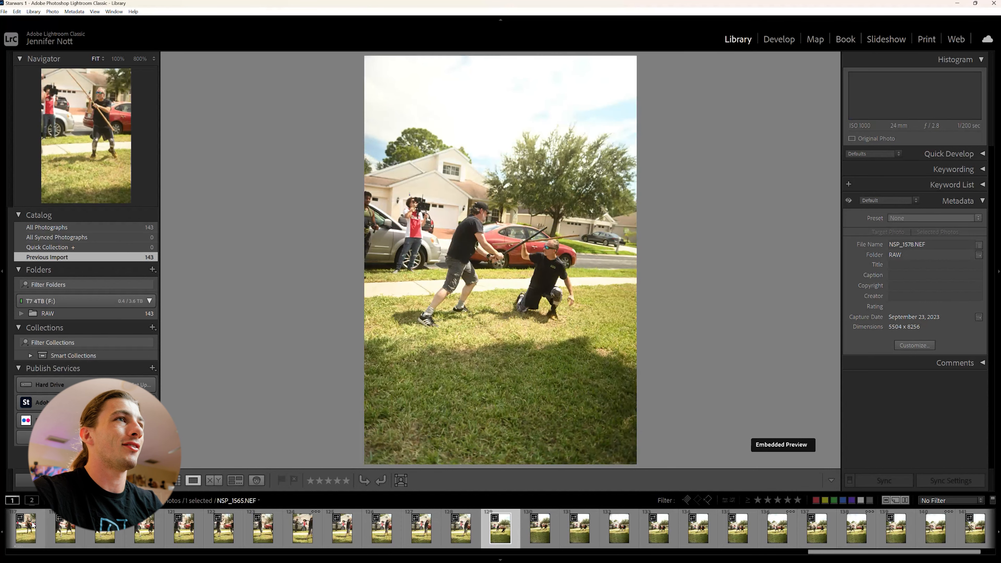
{"action": "key", "text": "Right"}
{"action": "key", "text": "Right"}
{"action": "key", "text": "Right"}
{"action": "key", "text": "Right"}
{"action": "key", "text": "Right"}
{"action": "key", "text": "Right"}
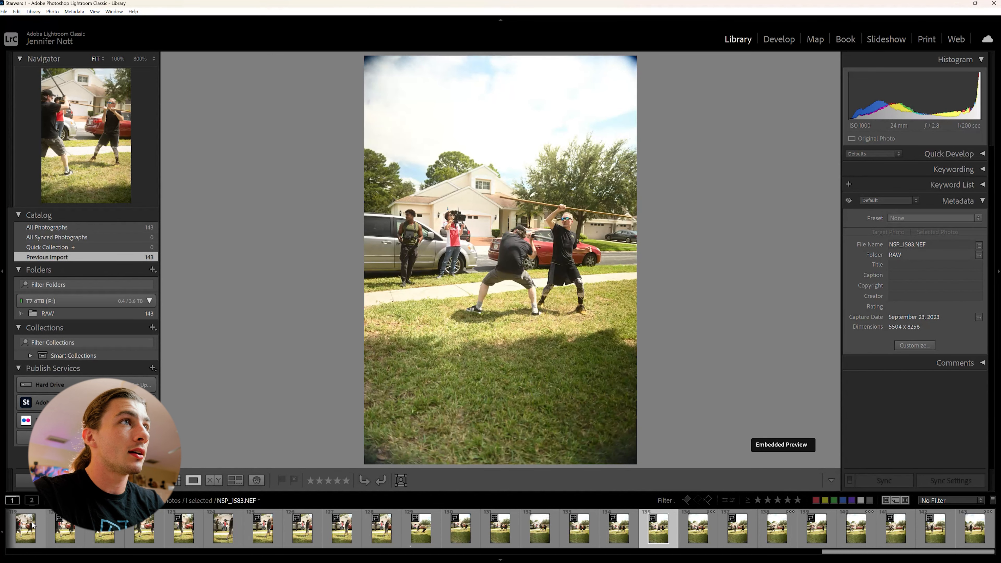
{"action": "key", "text": "Right"}
{"action": "key", "text": "Right"}
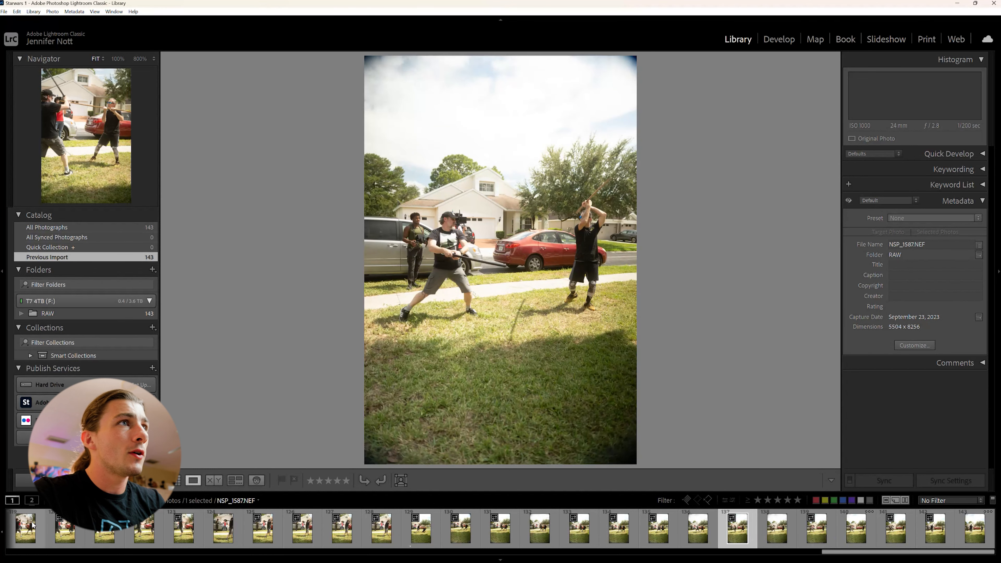
{"action": "key", "text": "Right"}
{"action": "key", "text": "Right"}
{"action": "key", "text": "Right"}
{"action": "key", "text": "Right"}
{"action": "key", "text": "Right"}
{"action": "key", "text": "Right"}
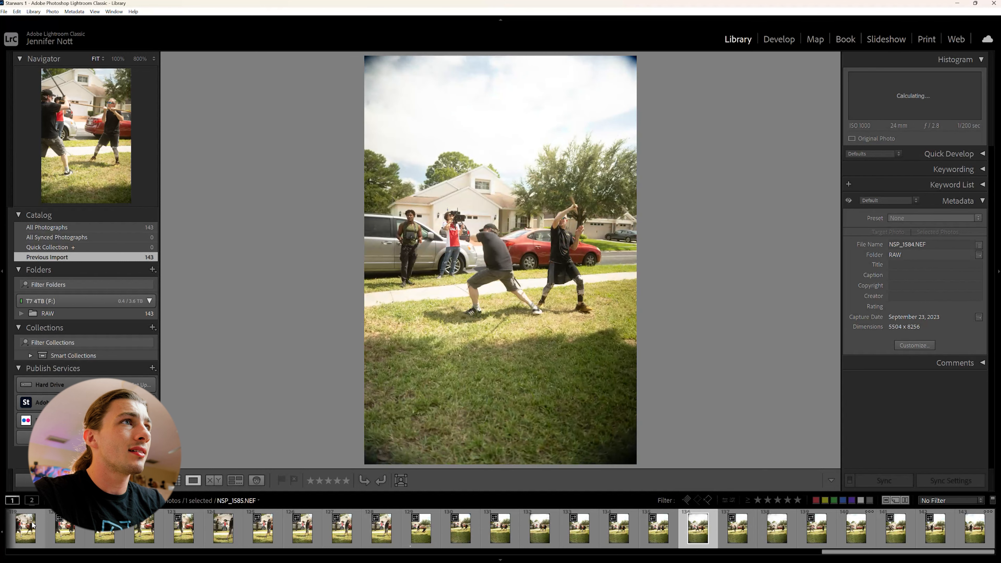
Filter the photos to one star and higher and compare the first two shots of the camera operators by the van
{"action": "left_click", "coordinate": [758, 500]}
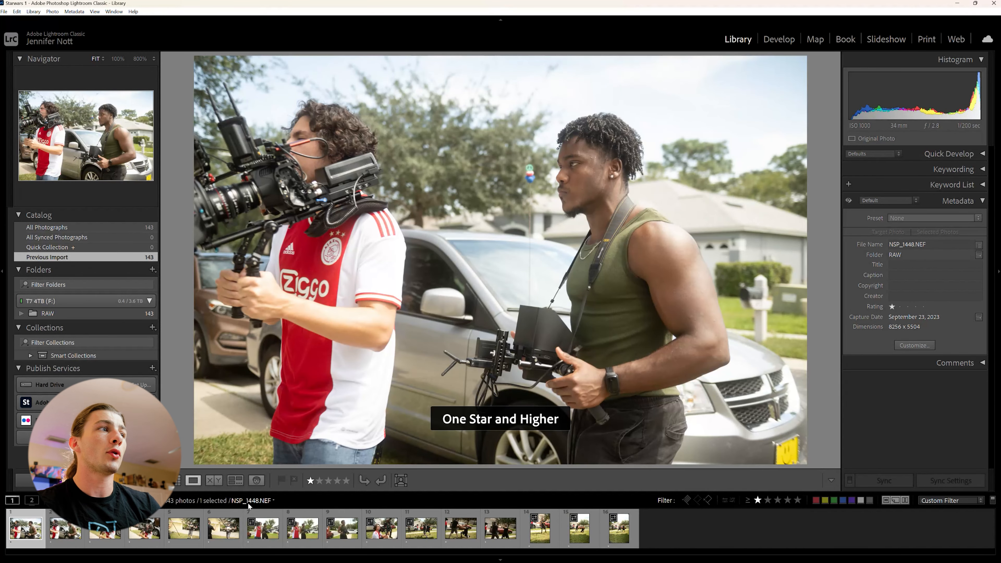
{"action": "left_click", "coordinate": [56, 539]}
{"action": "key", "text": "Right"}
{"action": "key", "text": "Left"}
{"action": "key", "text": "Left"}
{"action": "key", "text": "Right"}
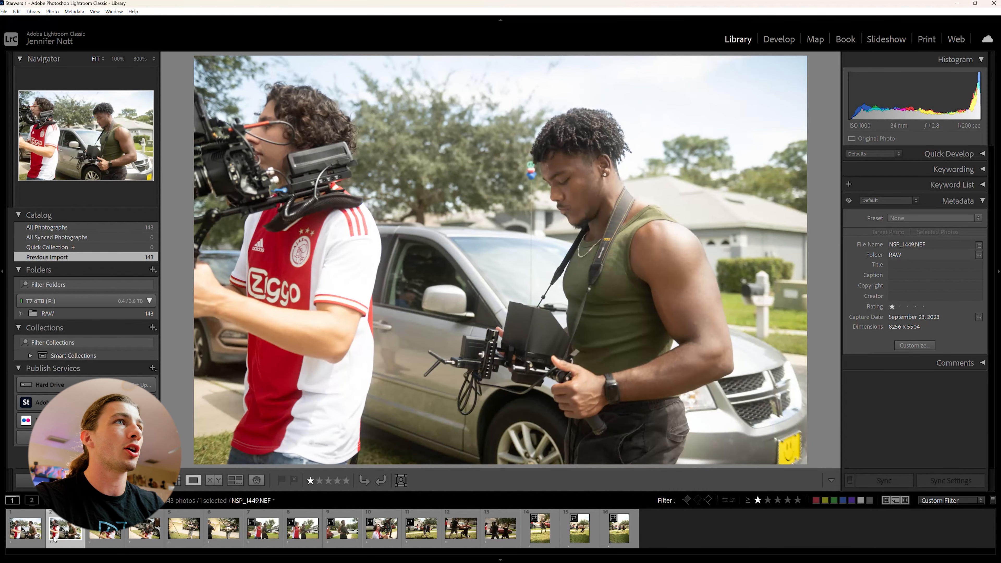
Continue through the one-star shots, giving two stars to NSP_1449.NEF and the driveway sparring shot NSP_1468.NEF
{"action": "key", "text": "Right"}
{"action": "key", "text": "Right"}
{"action": "key", "text": "Right"}
{"action": "key", "text": "Right"}
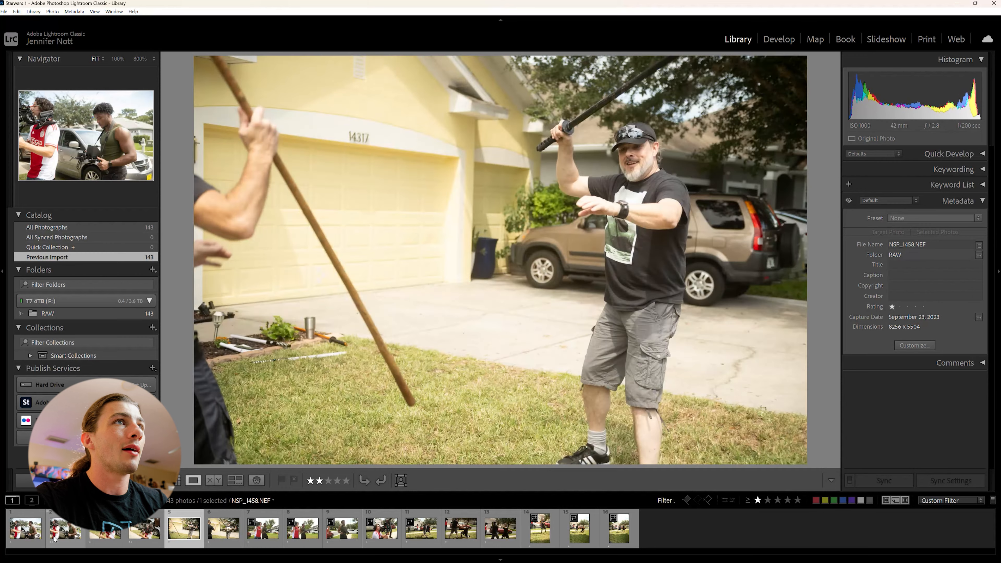
{"action": "key", "text": "Right"}
{"action": "key", "text": "Left"}
{"action": "key", "text": "Right"}
{"action": "key", "text": "Right"}
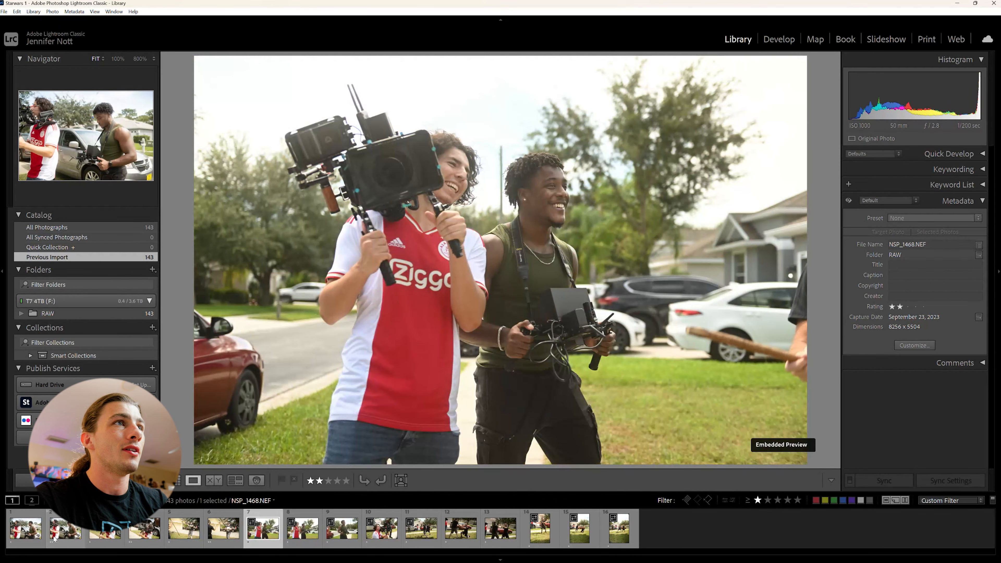
Compare the two shots of the smiling camera operators and give NSP_1486.NEF two stars
{"action": "key", "text": "Right"}
{"action": "key", "text": "Left"}
{"action": "key", "text": "Left"}
{"action": "key", "text": "Right"}
{"action": "key", "text": "Left"}
{"action": "key", "text": "Right"}
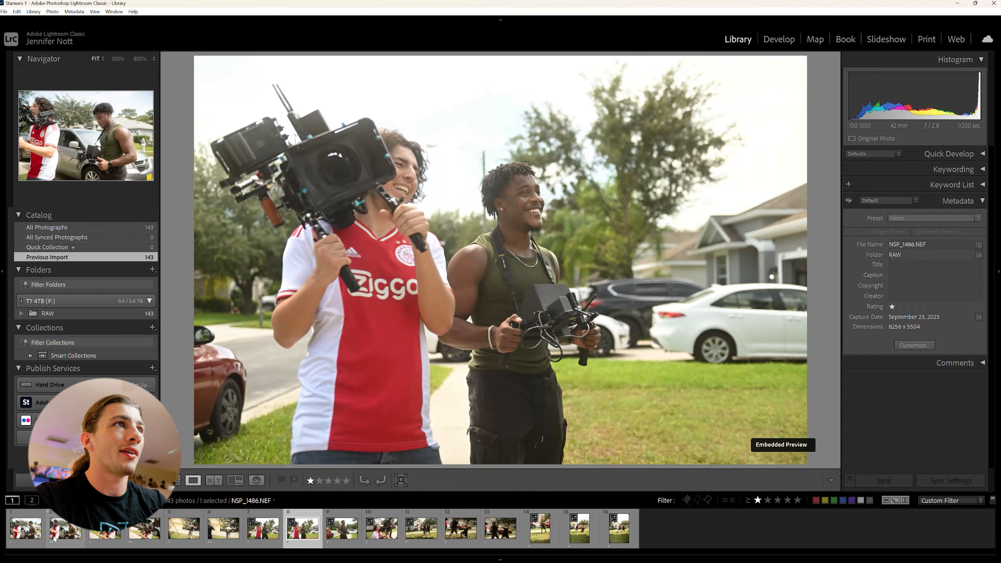
{"action": "key", "text": "Left"}
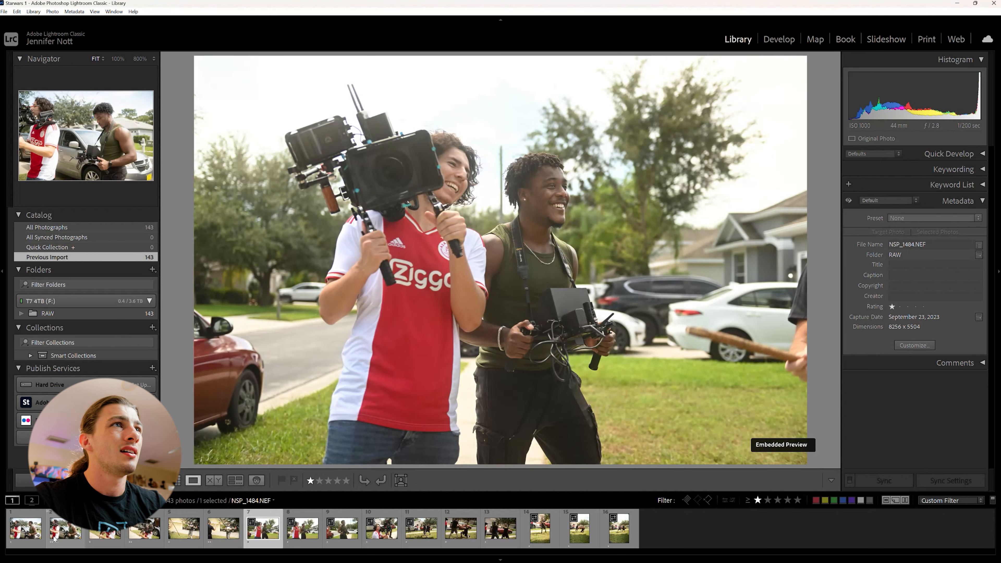
{"action": "key", "text": "Right"}
{"action": "key", "text": "Left"}
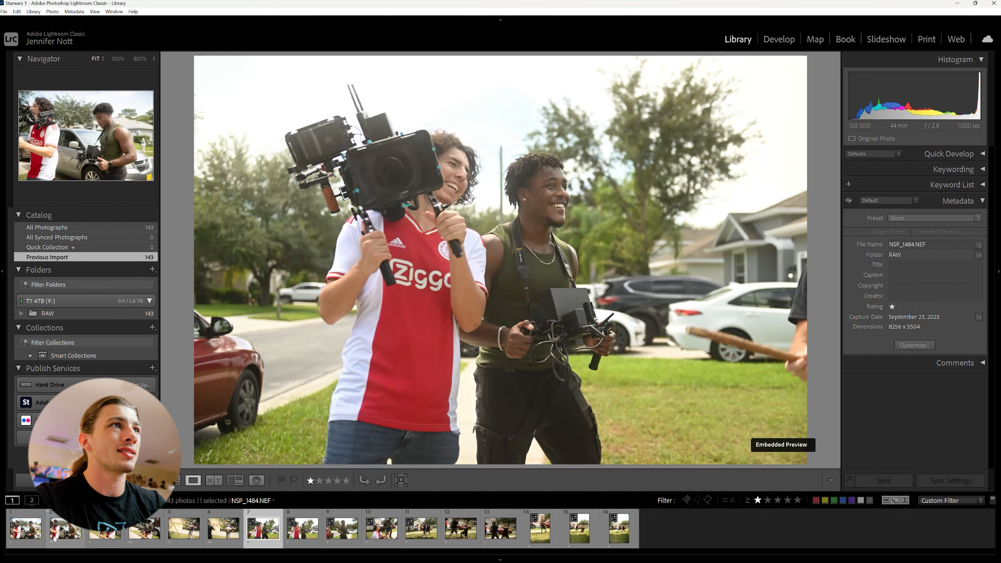
{"action": "key", "text": "Right"}
{"action": "key", "text": "Left"}
{"action": "key", "text": "Right"}
{"action": "key", "text": "2"}
Give two stars to NSP_1502.NEF of the crouching camera operator and to the chosen horizontal sparring frame
{"action": "key", "text": "Right"}
{"action": "key", "text": "Right"}
{"action": "key", "text": "Left"}
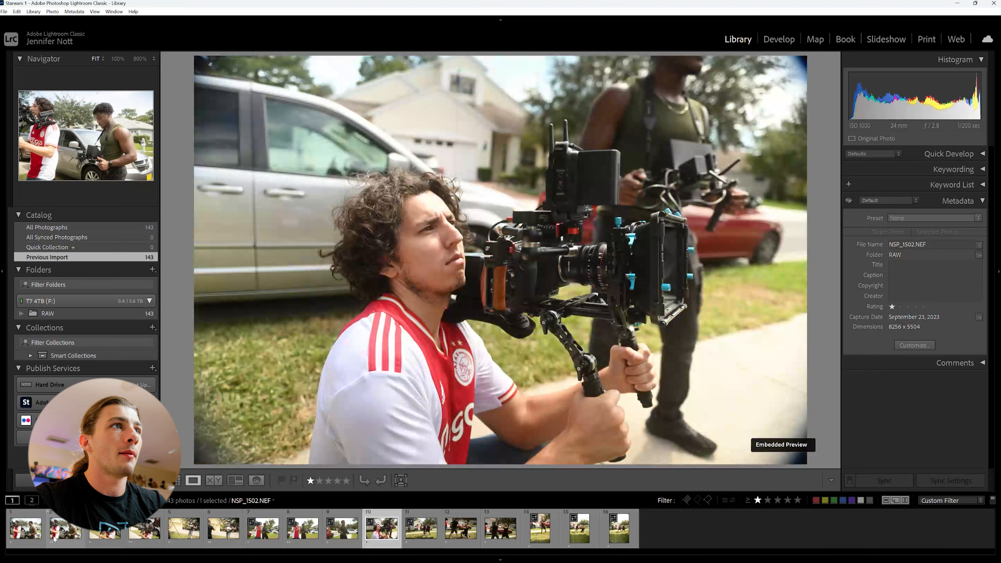
{"action": "key", "text": "Right"}
{"action": "key", "text": "Right"}
{"action": "key", "text": "Left"}
{"action": "key", "text": "Right"}
{"action": "key", "text": "Right"}
{"action": "key", "text": "2"}
Go through the remaining one-star sparring frames and give the chosen vertical one two stars
{"action": "key", "text": "Right"}
{"action": "key", "text": "Right"}
{"action": "key", "text": "Right"}
{"action": "key", "text": "Right"}
{"action": "key", "text": "2"}
{"action": "key", "text": "Right"}
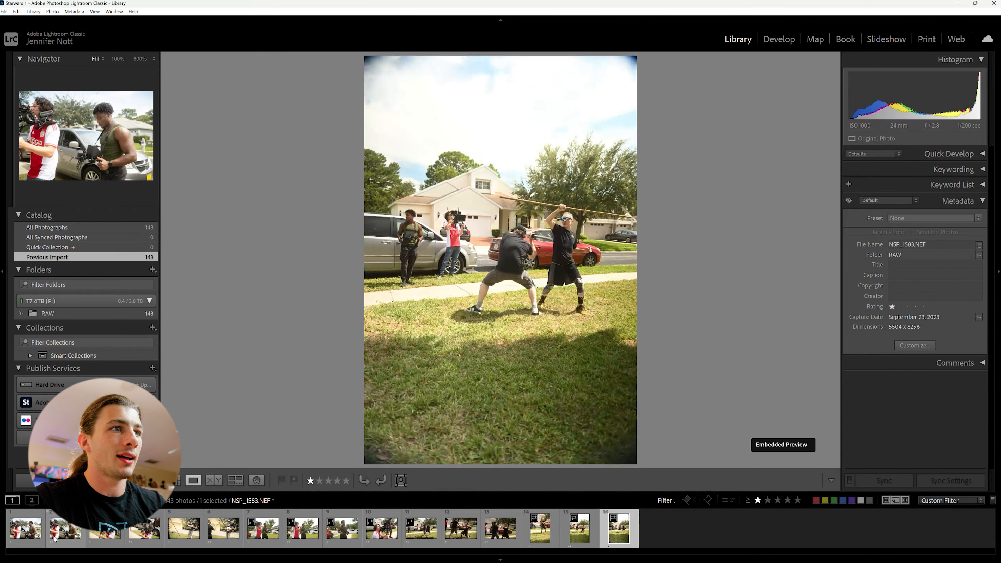
Filter the photos to two stars and higher and look through the first picks again
{"action": "left_click", "coordinate": [767, 500]}
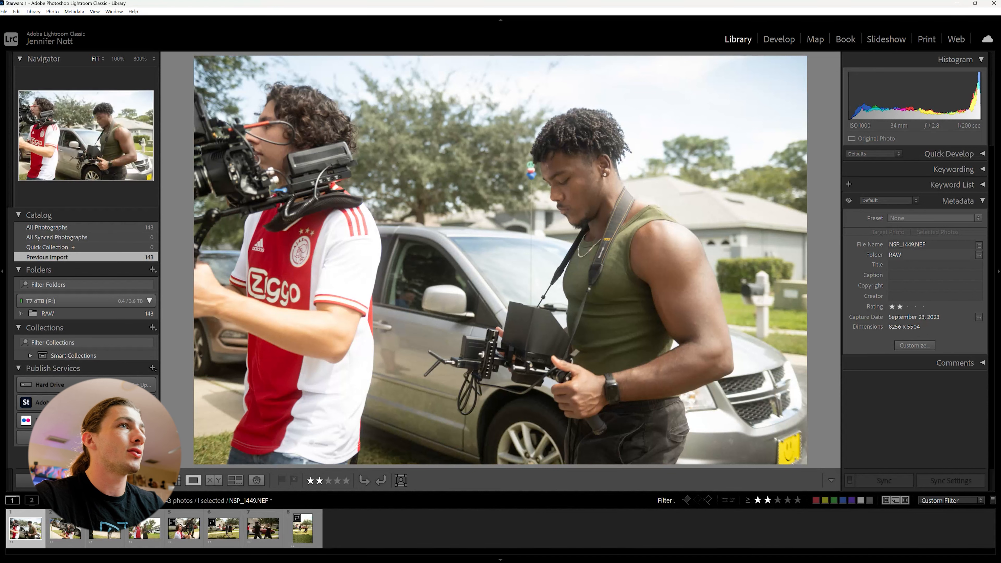
{"action": "left_click", "coordinate": [144, 529]}
{"action": "key", "text": "Left"}
{"action": "key", "text": "Left"}
{"action": "key", "text": "Left"}
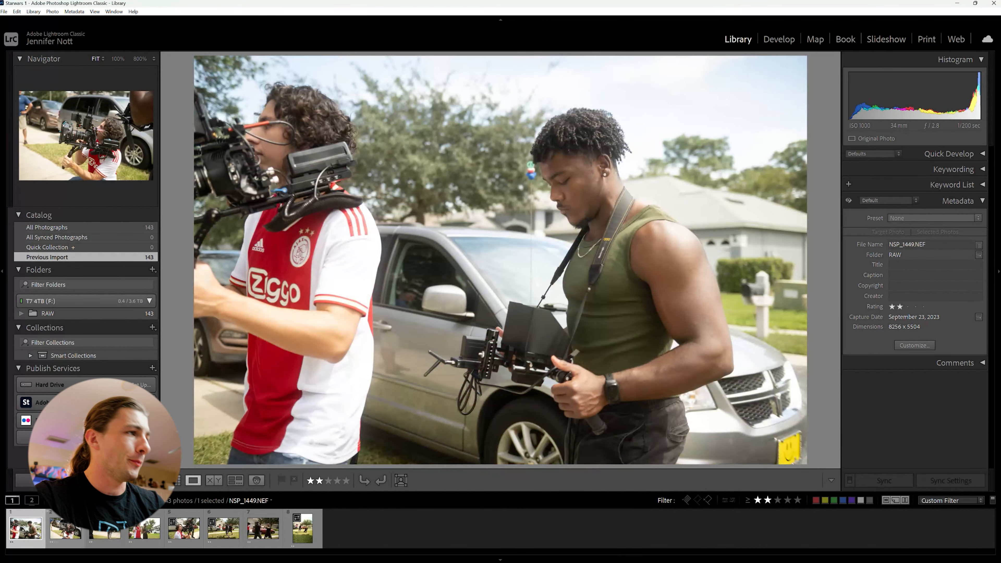
{"action": "left_click", "coordinate": [105, 530]}
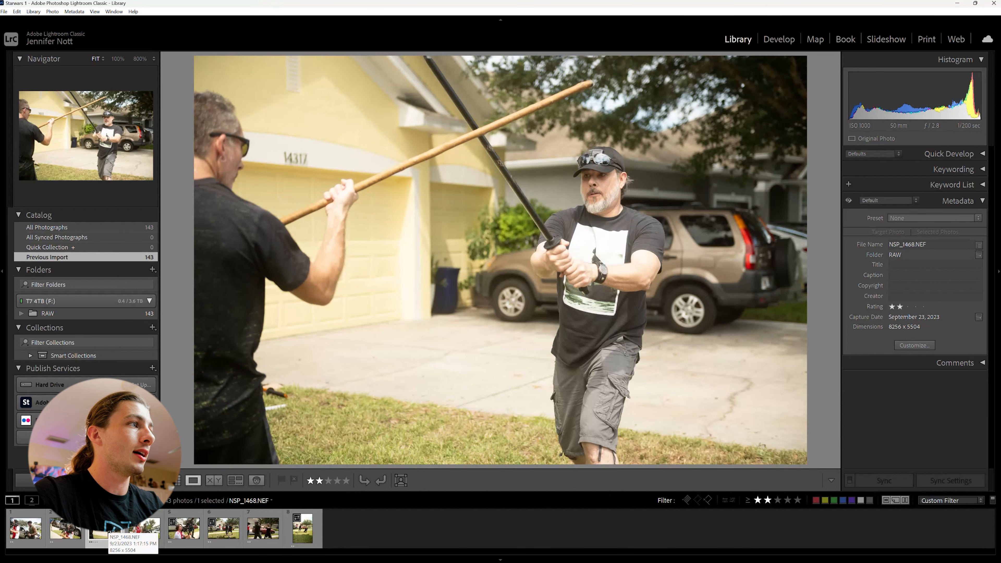
{"action": "key", "text": "Left"}
{"action": "key", "text": "Left"}
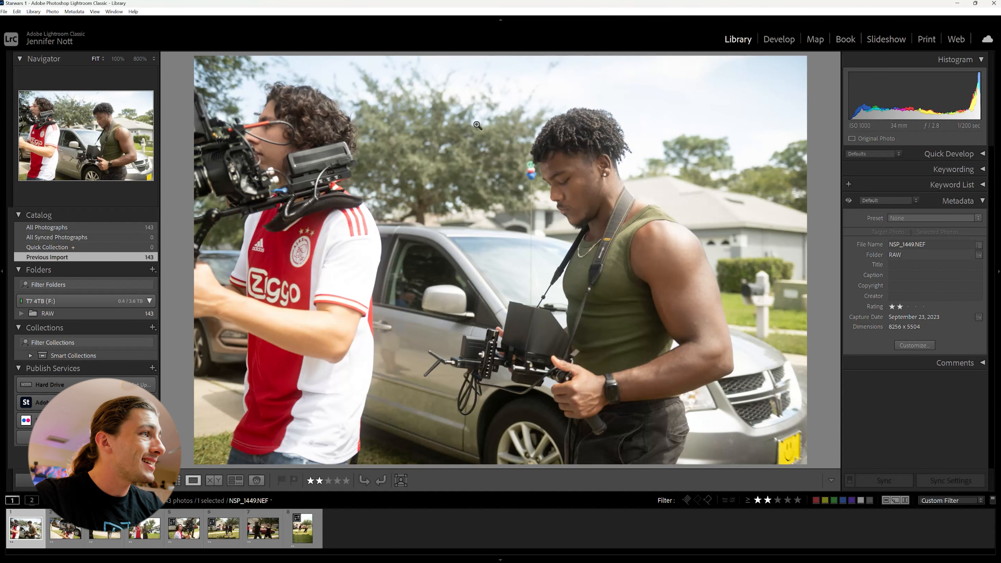
Open NSP_1502.NEF, the crouching camera operator with the cinema rig, in the Develop module
{"action": "left_click", "coordinate": [180, 535]}
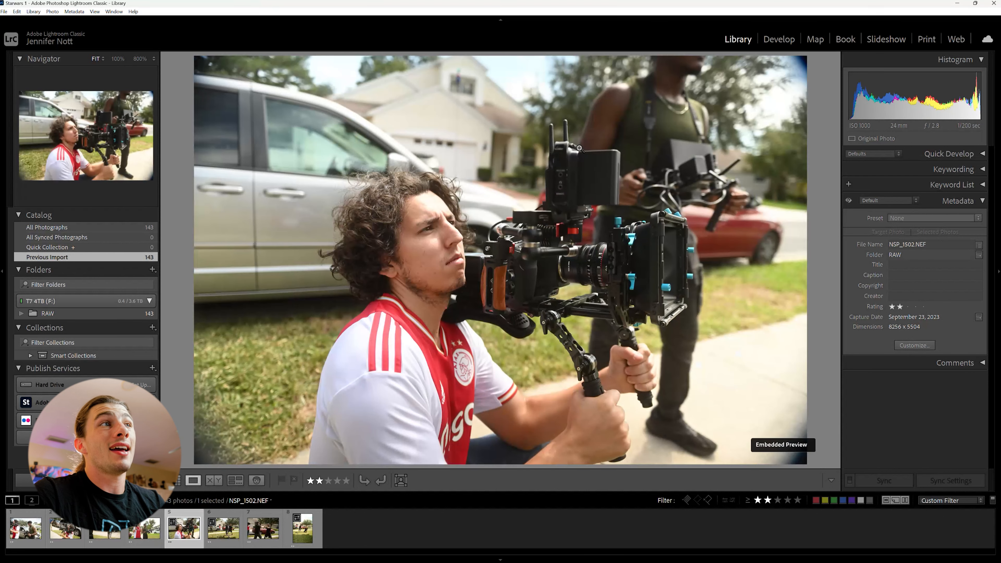
{"action": "left_click_drag", "start_coordinate": [417, 196], "coordinate": [595, 235]}
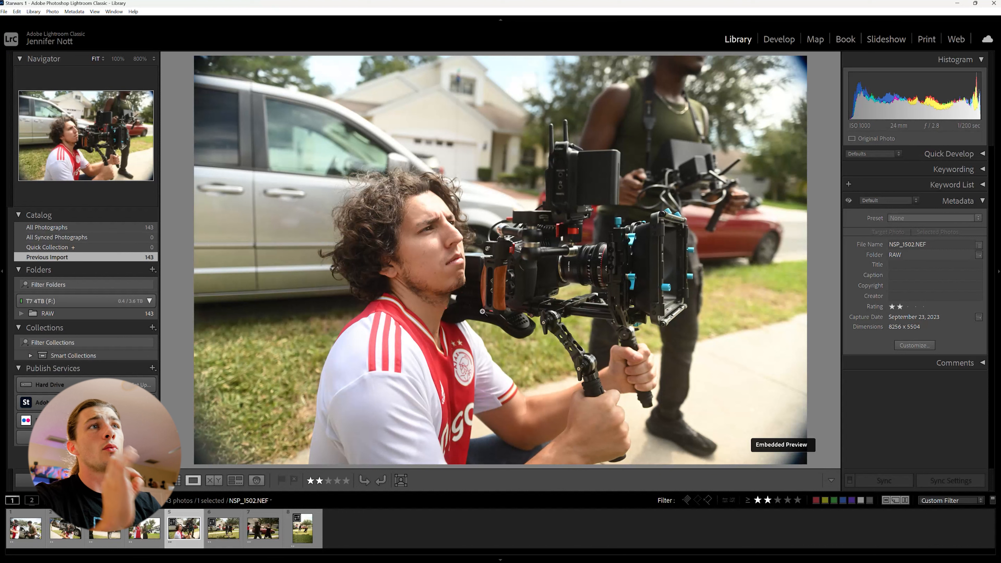
{"action": "left_click", "coordinate": [779, 39]}
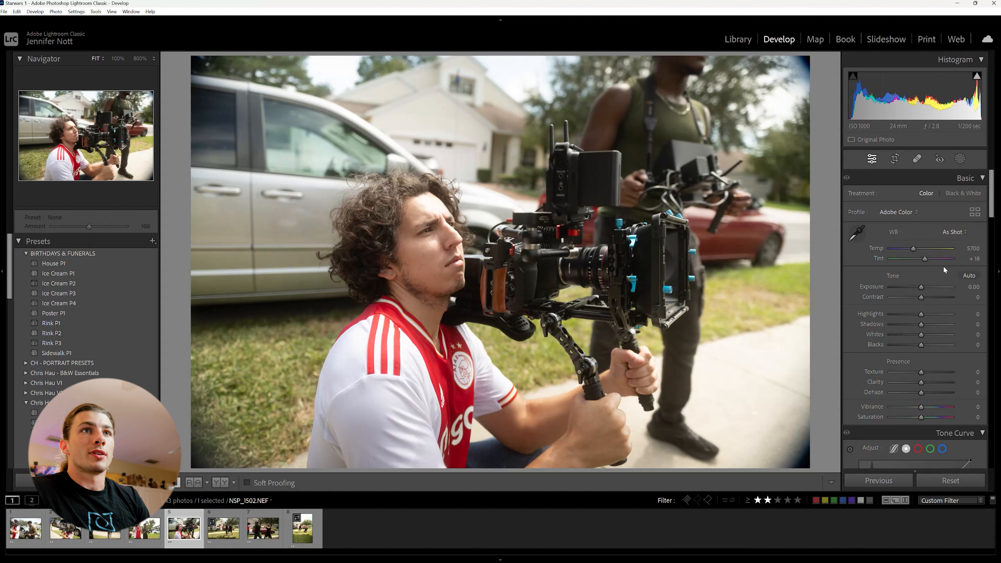
Try different Exposure settings on the camera operator photo, including −0.15 and +0.90
{"action": "key", "text": "equal"}
{"action": "key", "text": "minus"}
{"action": "key", "text": "minus"}
{"action": "key", "text": "equal"}
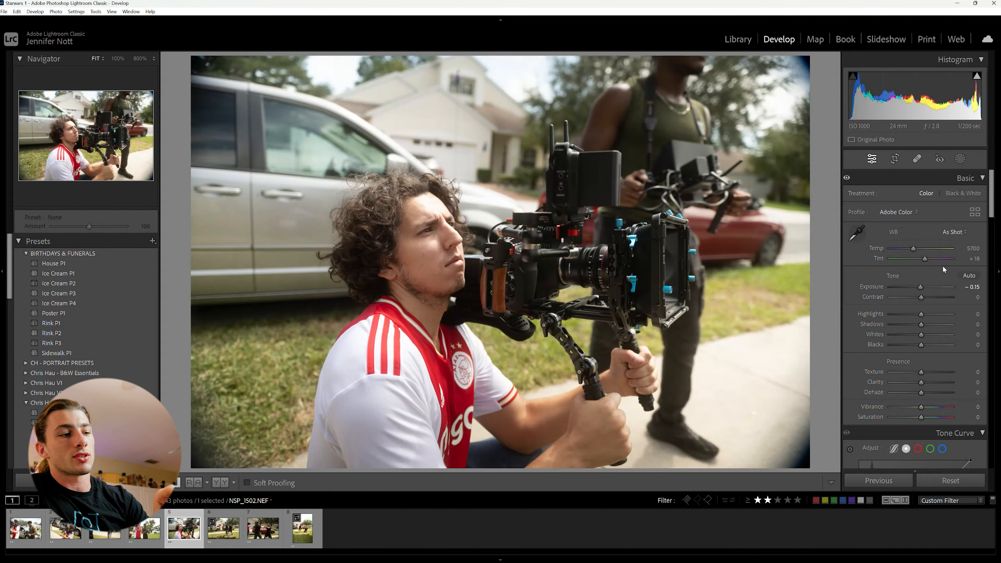
{"action": "key", "text": "minus"}
{"action": "key", "text": "minus"}
{"action": "key", "text": "minus"}
{"action": "key", "text": "minus"}
{"action": "key", "text": "minus"}
{"action": "key", "text": "minus"}
{"action": "key", "text": "minus"}
{"action": "key", "text": "minus"}
{"action": "key", "text": "minus"}
{"action": "key", "text": "minus"}
{"action": "key", "text": "minus"}
{"action": "key", "text": "minus"}
{"action": "key", "text": "minus"}
{"action": "key", "text": "minus"}
{"action": "key", "text": "minus"}
{"action": "key", "text": "minus"}
{"action": "key", "text": "minus"}
{"action": "key", "text": "minus"}
{"action": "key", "text": "minus"}
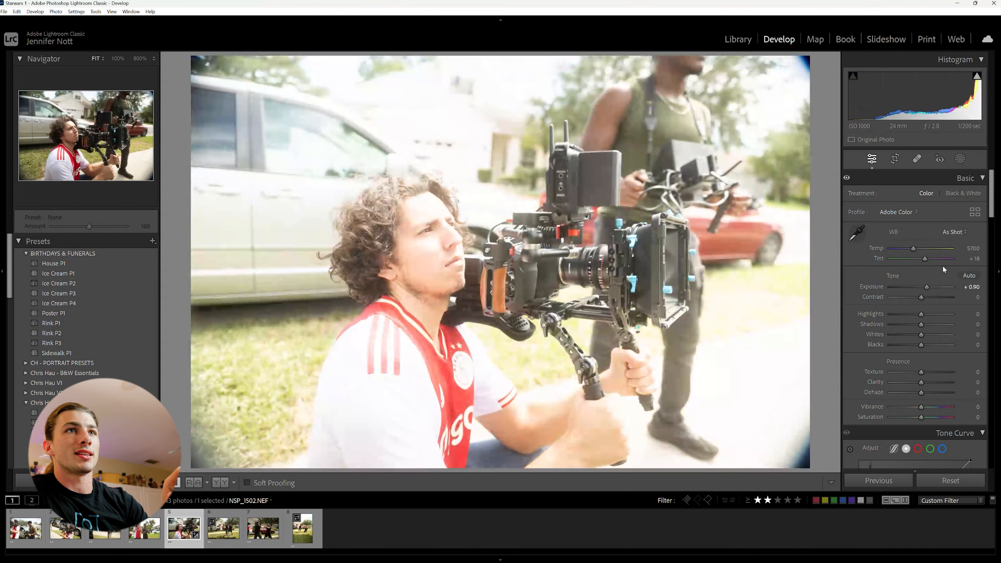
Set the photo's Exposure to −0.55
{"action": "key", "text": "equal"}
{"action": "key", "text": "equal"}
{"action": "key", "text": "equal"}
{"action": "key", "text": "equal"}
{"action": "key", "text": "equal"}
{"action": "key", "text": "equal"}
{"action": "key", "text": "equal"}
{"action": "key", "text": "equal"}
{"action": "key", "text": "equal"}
{"action": "key", "text": "equal"}
{"action": "key", "text": "equal"}
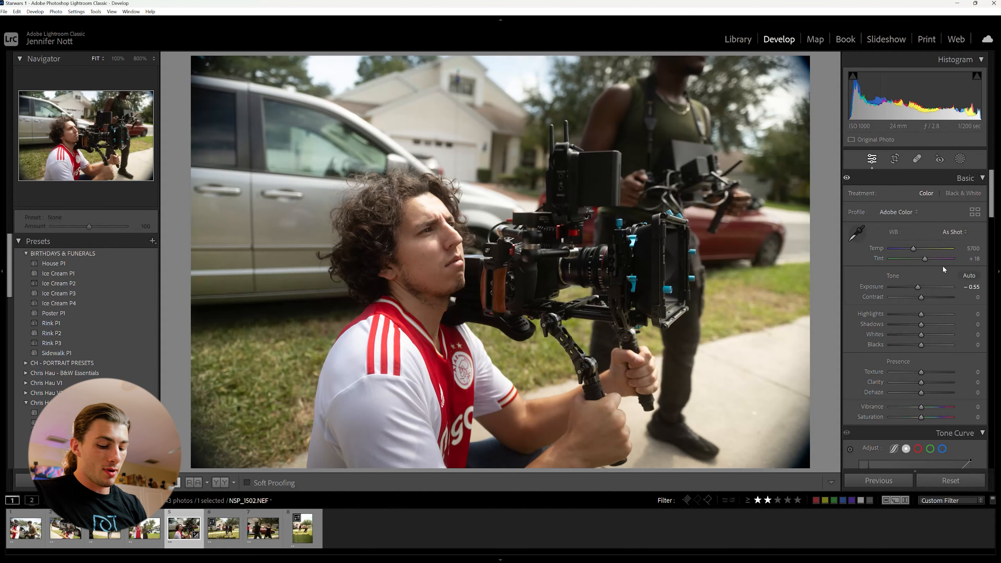
Try brighter and darker tone adjustments on the camera operator photo and set Blacks to −1
{"action": "key", "text": "equal"}
{"action": "key", "text": "equal"}
{"action": "key", "text": "equal"}
{"action": "key", "text": "equal"}
{"action": "key", "text": "equal"}
{"action": "key", "text": "equal"}
{"action": "key", "text": "equal"}
{"action": "key", "text": "equal"}
{"action": "key", "text": "equal"}
{"action": "key", "text": "equal"}
{"action": "key", "text": "equal"}
{"action": "key", "text": "minus"}
{"action": "key", "text": "minus"}
{"action": "key", "text": "minus"}
{"action": "key", "text": "minus"}
{"action": "key", "text": "minus"}
{"action": "key", "text": "minus"}
{"action": "key", "text": "minus"}
{"action": "key", "text": "minus"}
{"action": "key", "text": "minus"}
{"action": "key", "text": "minus"}
{"action": "key", "text": "minus"}
{"action": "key", "text": "minus"}
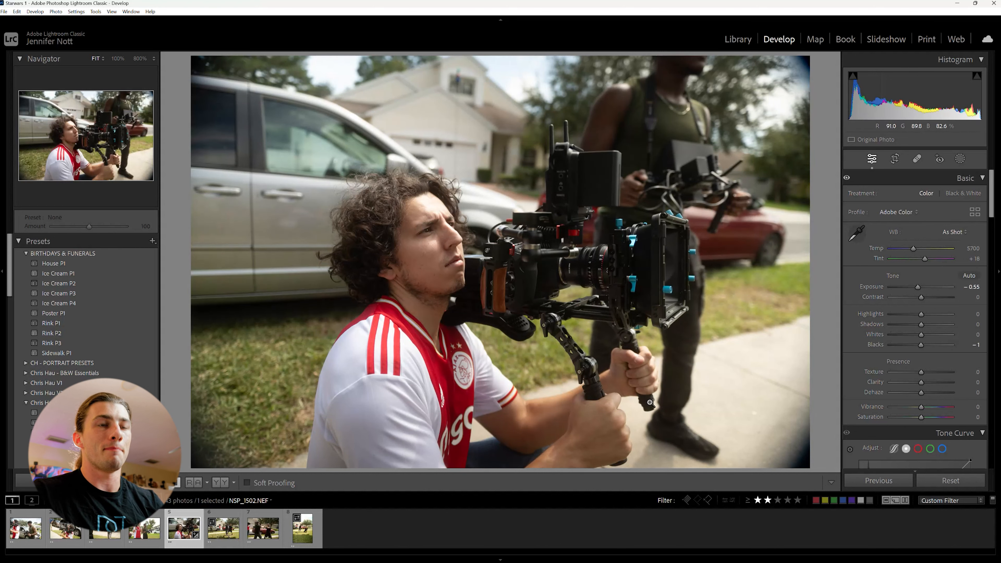
Warm the photo's white balance by setting Temp to 6431
{"action": "key", "text": "plus"}
{"action": "key", "text": "plus"}
{"action": "key", "text": "plus"}
{"action": "key", "text": "plus"}
{"action": "key", "text": "plus"}
{"action": "key", "text": "plus"}
{"action": "key", "text": "plus"}
{"action": "key", "text": "plus"}
{"action": "key", "text": "plus"}
{"action": "key", "text": "plus"}
{"action": "key", "text": "plus"}
{"action": "key", "text": "plus"}
{"action": "key", "text": "plus"}
{"action": "key", "text": "plus"}
{"action": "key", "text": "plus"}
{"action": "key", "text": "plus"}
{"action": "key", "text": "minus"}
Try a Tint of +24 on the photo and return it to +18
{"action": "key", "text": "period"}
{"action": "key", "text": "plus"}
{"action": "key", "text": "plus"}
{"action": "key", "text": "plus"}
{"action": "key", "text": "plus"}
{"action": "key", "text": "plus"}
{"action": "key", "text": "plus"}
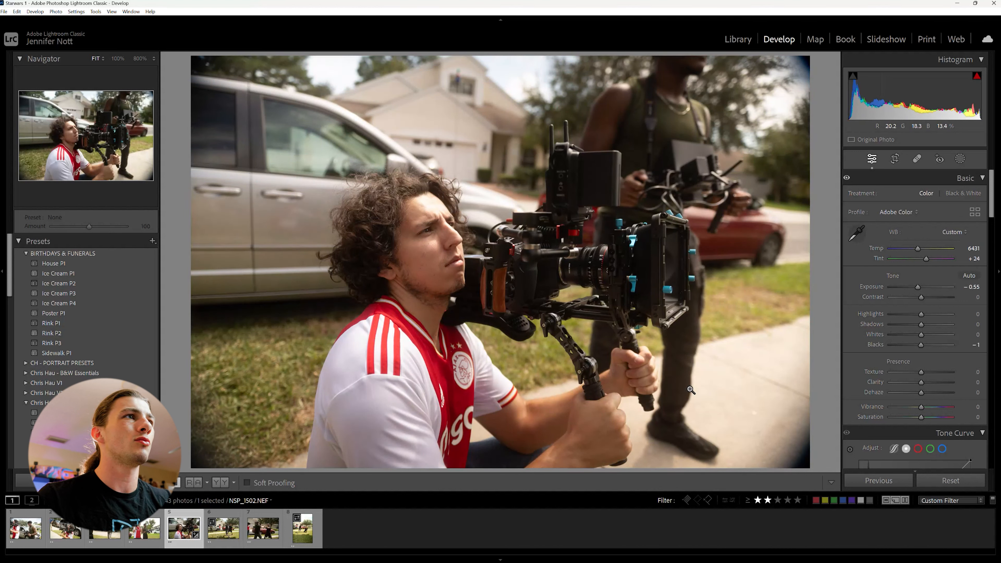
{"action": "key", "text": "minus"}
{"action": "key", "text": "minus"}
{"action": "key", "text": "minus"}
{"action": "key", "text": "minus"}
{"action": "key", "text": "minus"}
{"action": "key", "text": "minus"}
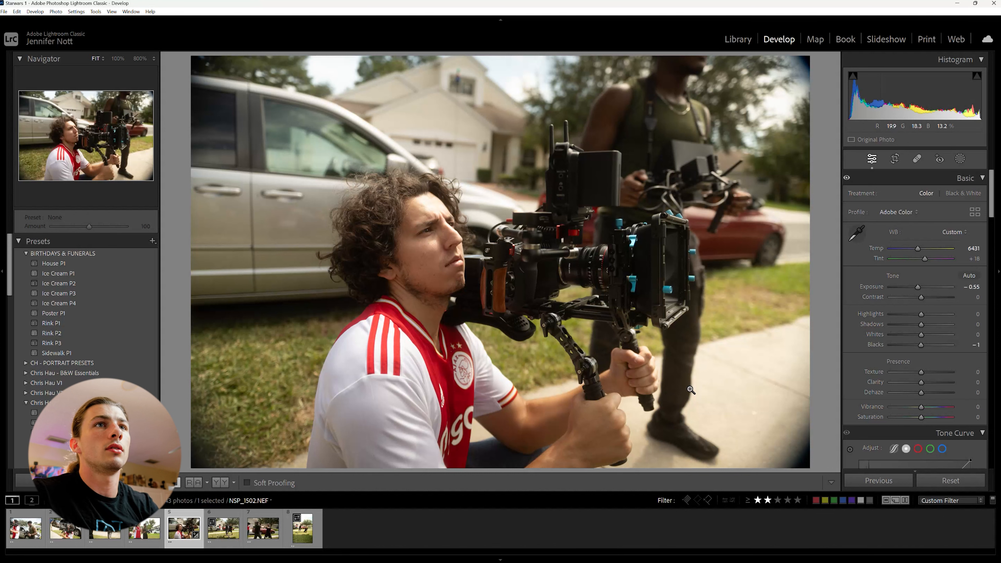
Balance the bright and dark tones with Whites at −52, Highlights at −71 and Shadows at +72
{"action": "key", "text": "equal"}
{"action": "key", "text": "minus"}
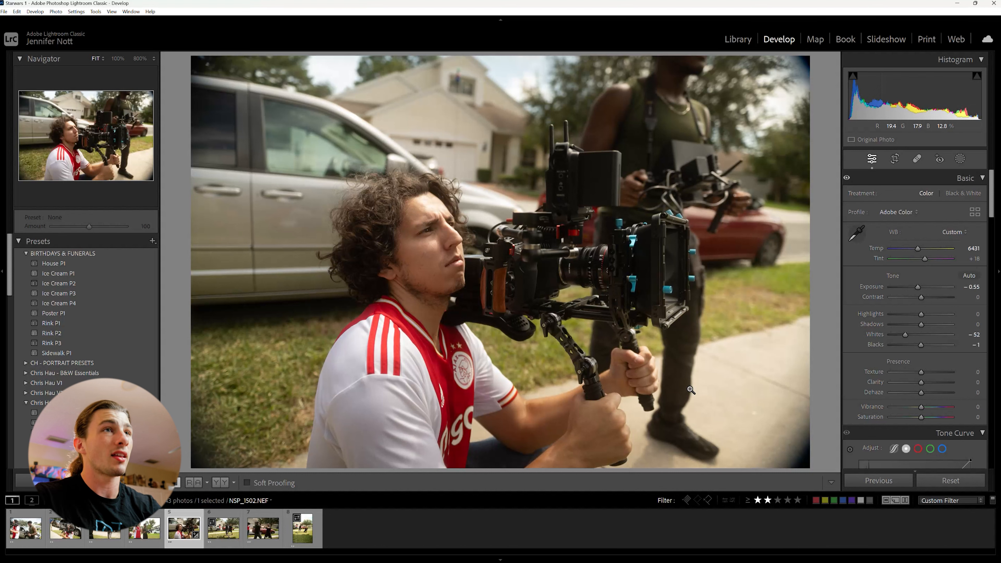
{"action": "key", "text": "minus"}
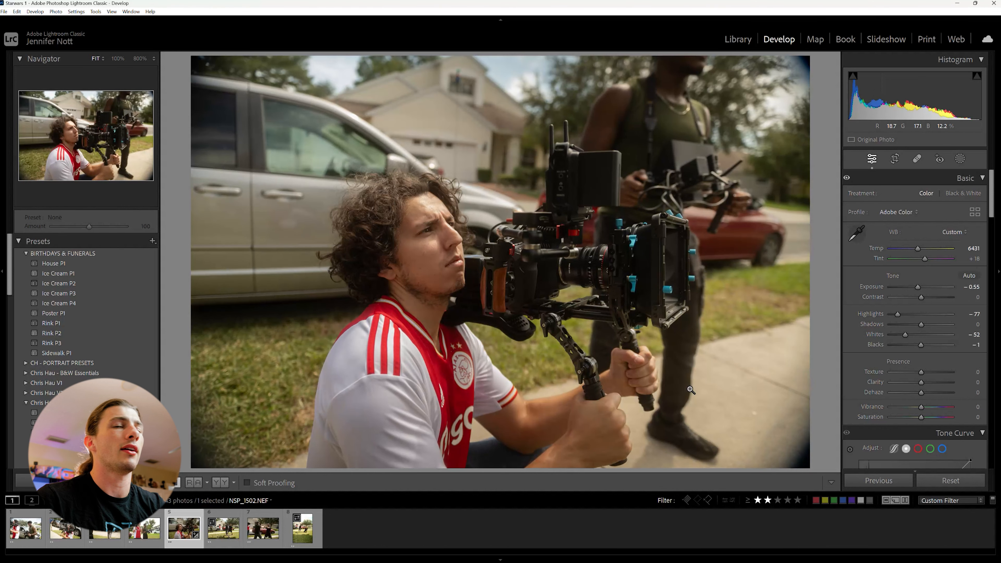
{"action": "key", "text": "period"}
{"action": "key", "text": "equal"}
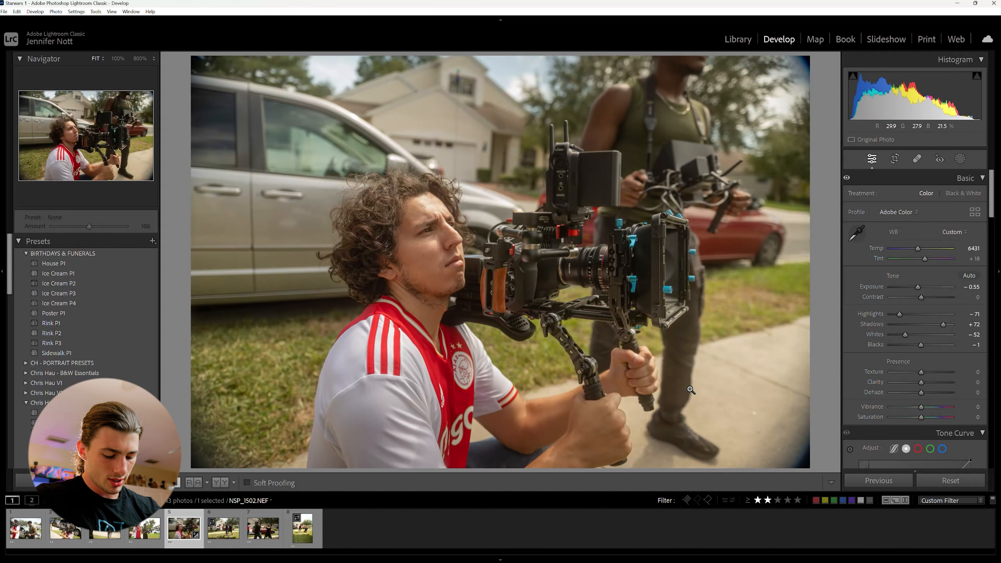
Set the photo's Exposure to −0.45 and its Dehaze to +5
{"action": "key", "text": "equal"}
{"action": "key", "text": "minus"}
{"action": "key", "text": "minus"}
{"action": "scroll", "coordinate": [897, 354], "scroll_direction": "down", "scroll_amount": 2}
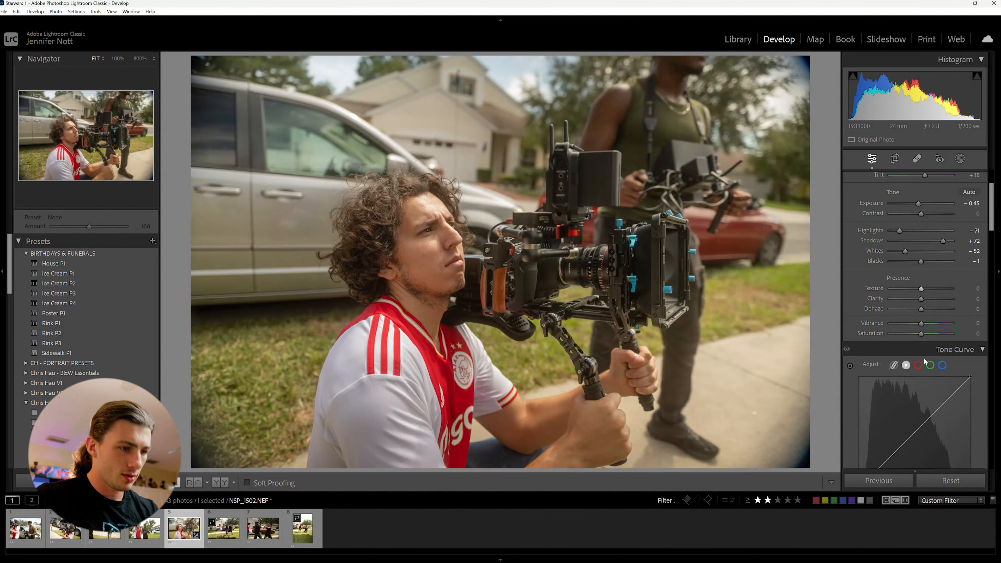
{"action": "scroll", "coordinate": [862, 292], "scroll_direction": "up", "scroll_amount": 2}
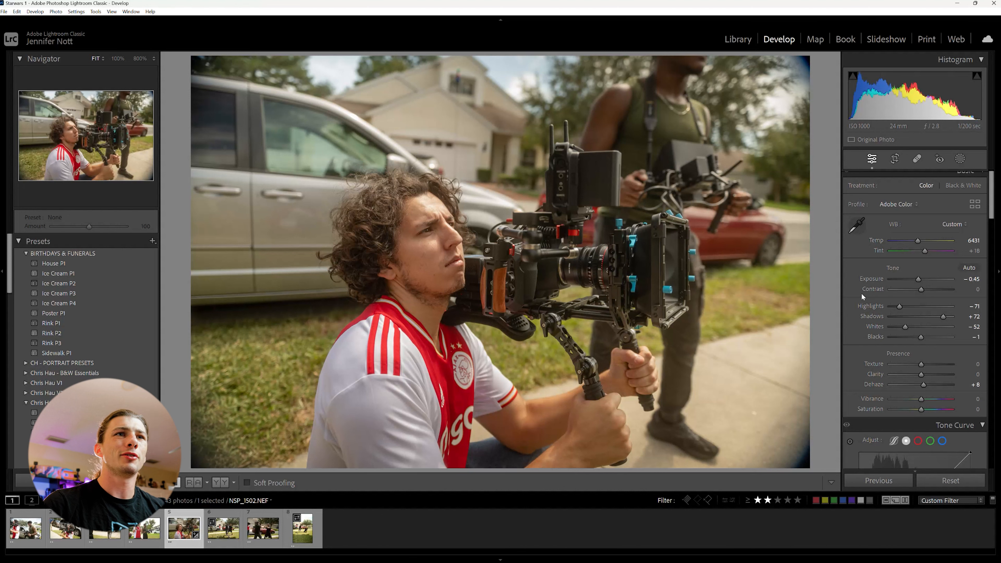
{"action": "key", "text": "minus"}
{"action": "key", "text": "minus"}
{"action": "key", "text": "minus"}
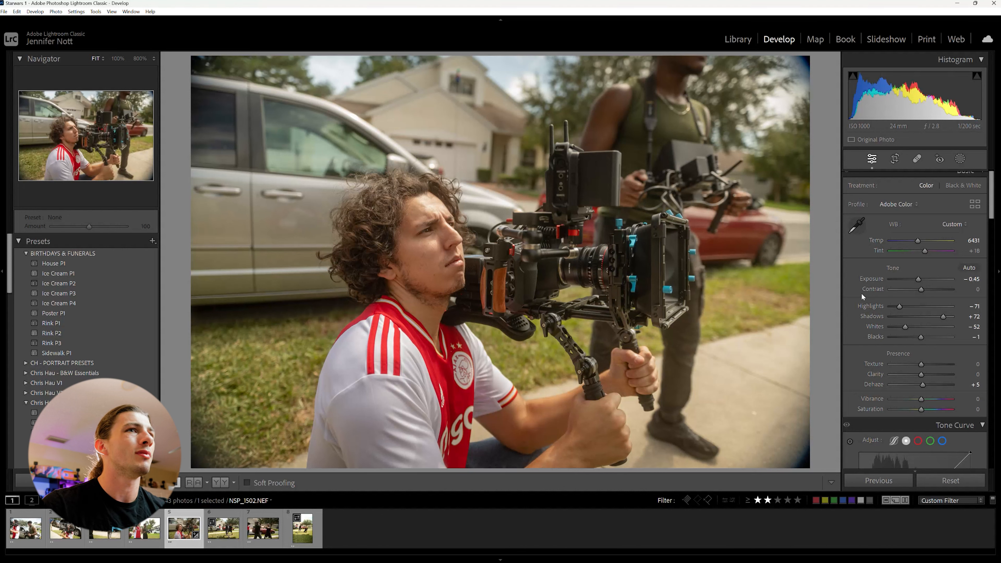
Set the sharpening Amount to 44
{"action": "key", "text": "ctrl+5"}
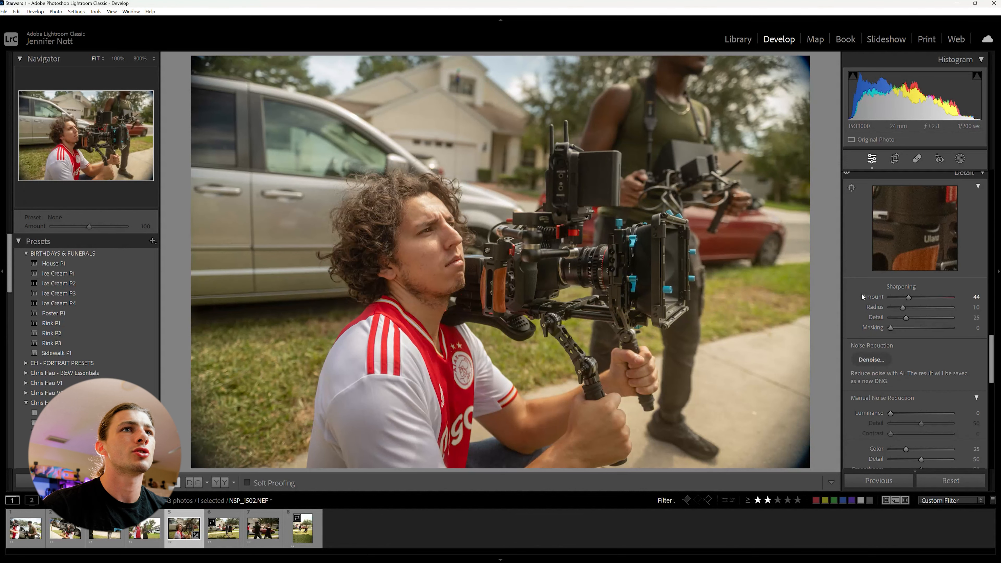
{"action": "scroll", "coordinate": [860, 294], "scroll_direction": "up", "scroll_amount": 5}
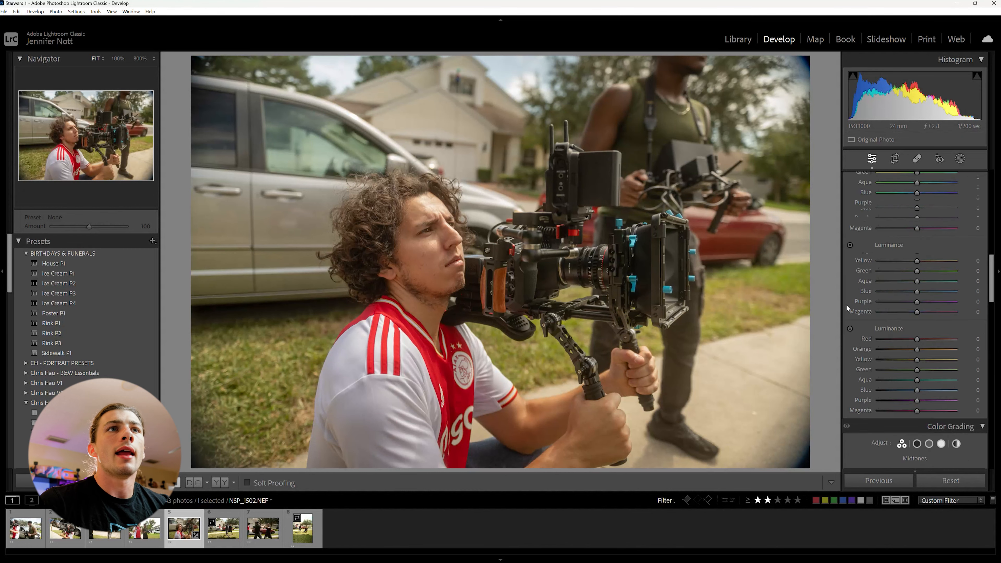
Shape the RGB tone curve for more contrast, with points including 193 to 197, 145 to 157 and 37 to 34
{"action": "scroll", "coordinate": [854, 311], "scroll_direction": "up", "scroll_amount": 8}
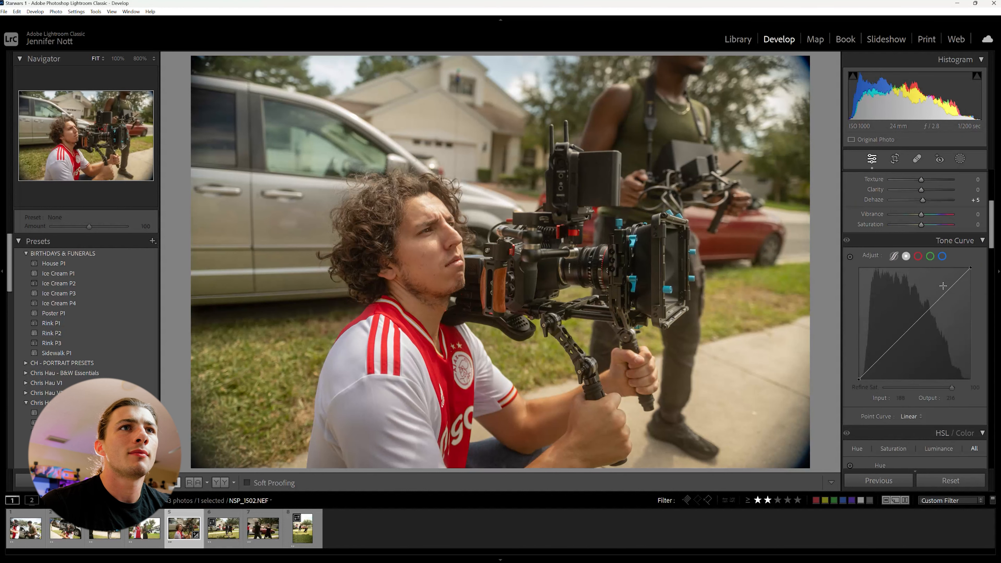
{"action": "left_click_drag", "start_coordinate": [943, 296], "coordinate": [943, 291]}
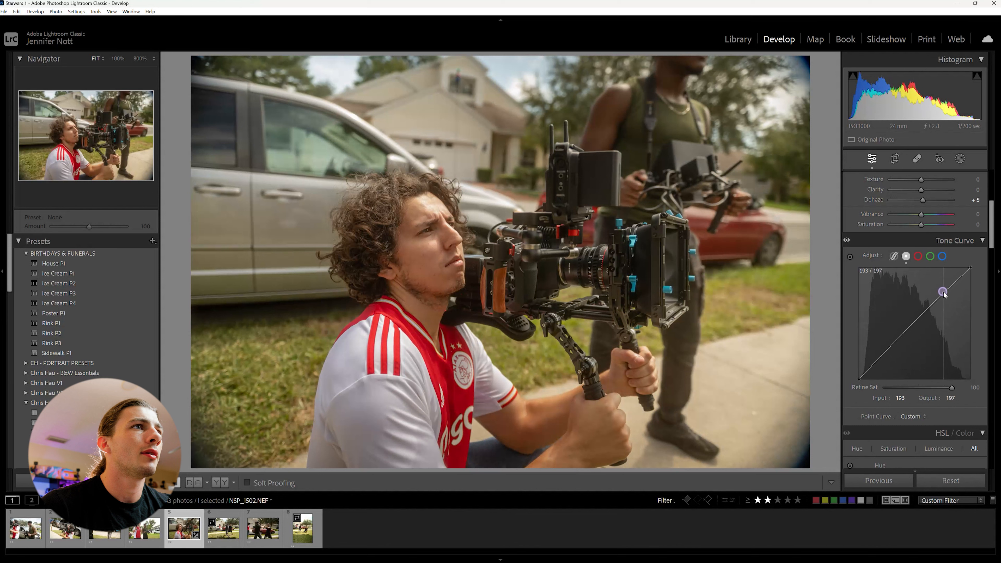
{"action": "left_click_drag", "start_coordinate": [923, 314], "coordinate": [922, 311]}
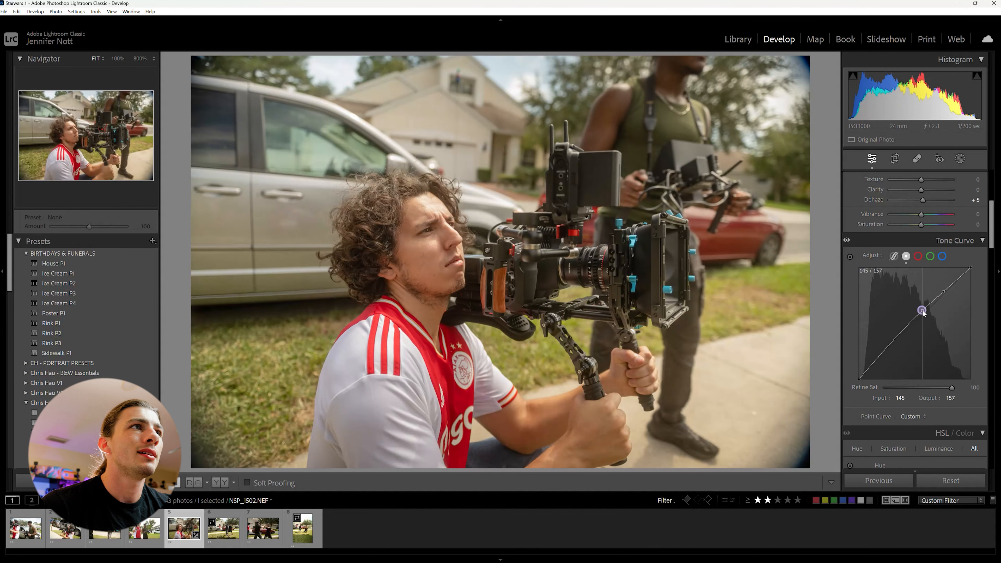
{"action": "left_click_drag", "start_coordinate": [893, 347], "coordinate": [875, 362]}
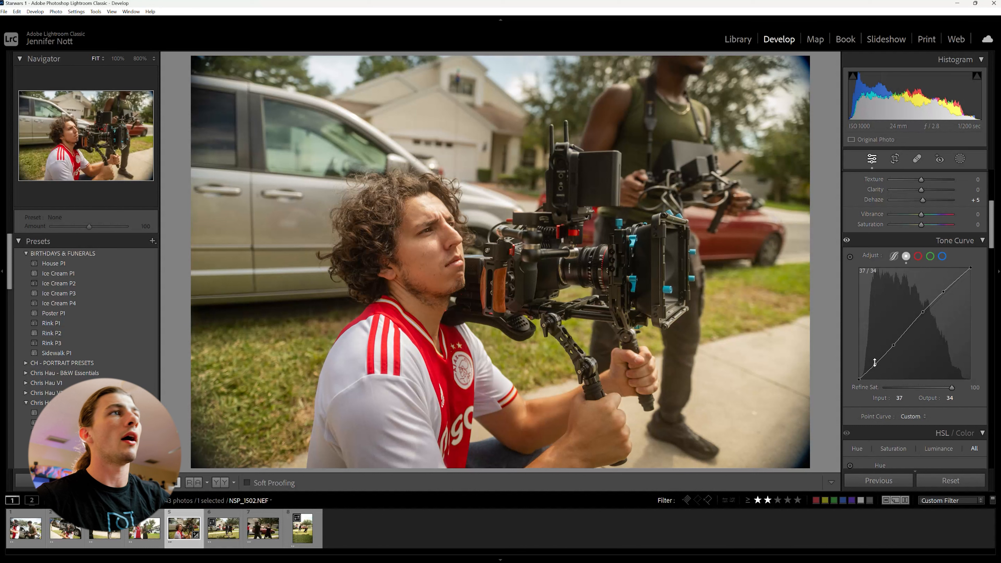
Color grade the highlights a warm yellow-orange and the shadows orange at Hue 29, Saturation 20
{"action": "scroll", "coordinate": [863, 309], "scroll_direction": "down", "scroll_amount": 4}
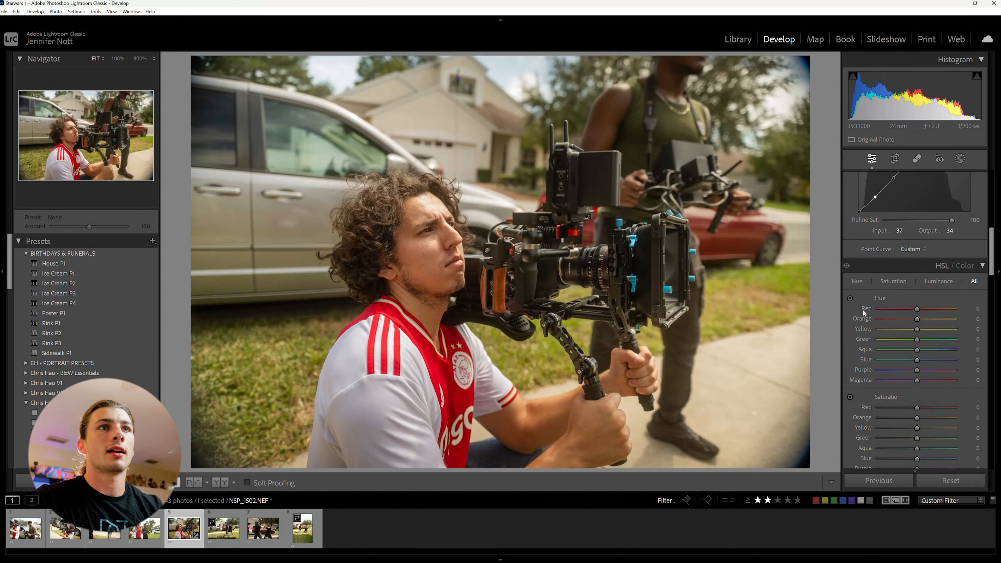
{"action": "scroll", "coordinate": [863, 309], "scroll_direction": "down", "scroll_amount": 4}
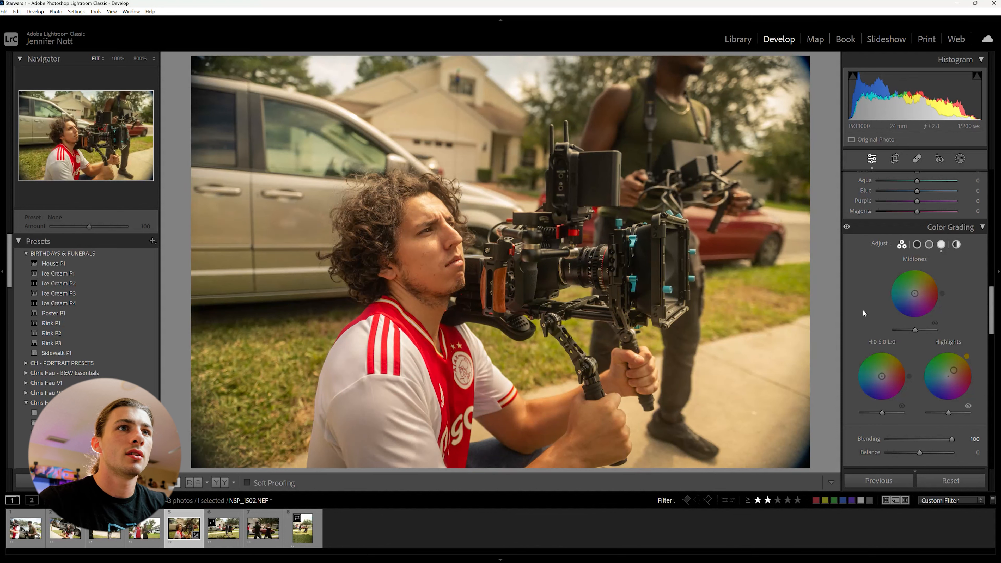
{"action": "left_click_drag", "start_coordinate": [910, 376], "coordinate": [905, 360]}
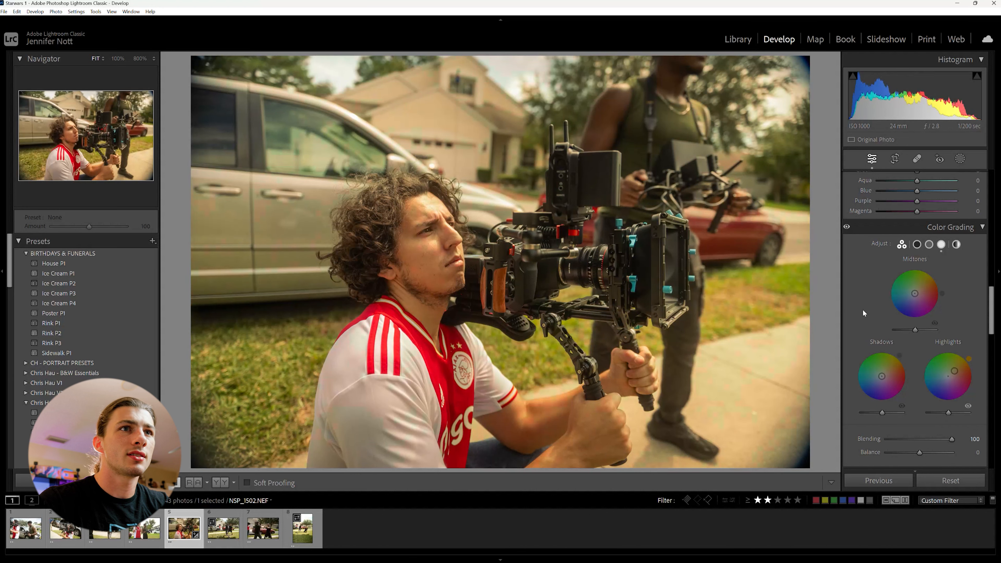
{"action": "left_click_drag", "start_coordinate": [882, 377], "coordinate": [905, 361]}
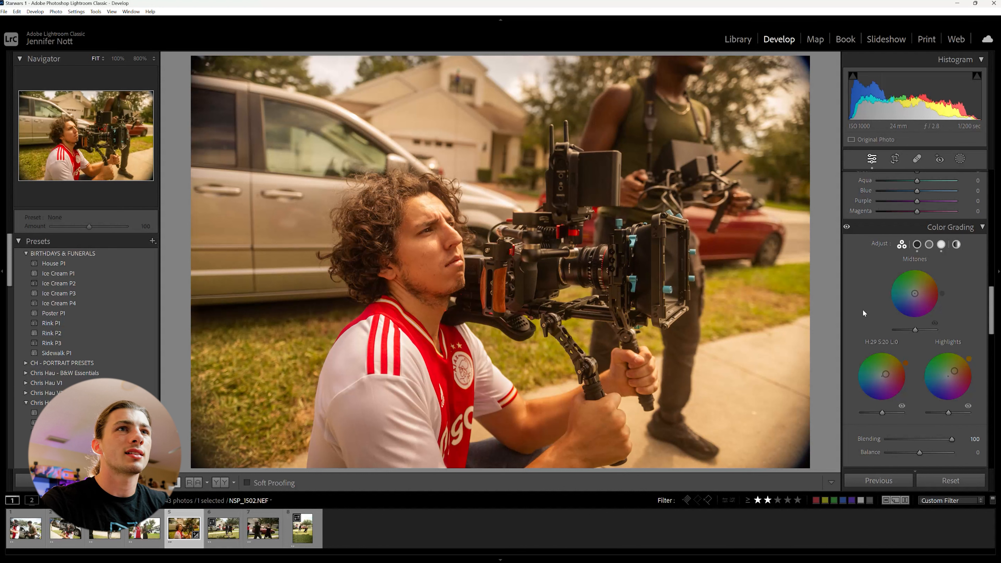
Set the sharpening Amount to 51 and the Radius to 1.2
{"action": "scroll", "coordinate": [863, 310], "scroll_direction": "down", "scroll_amount": 5}
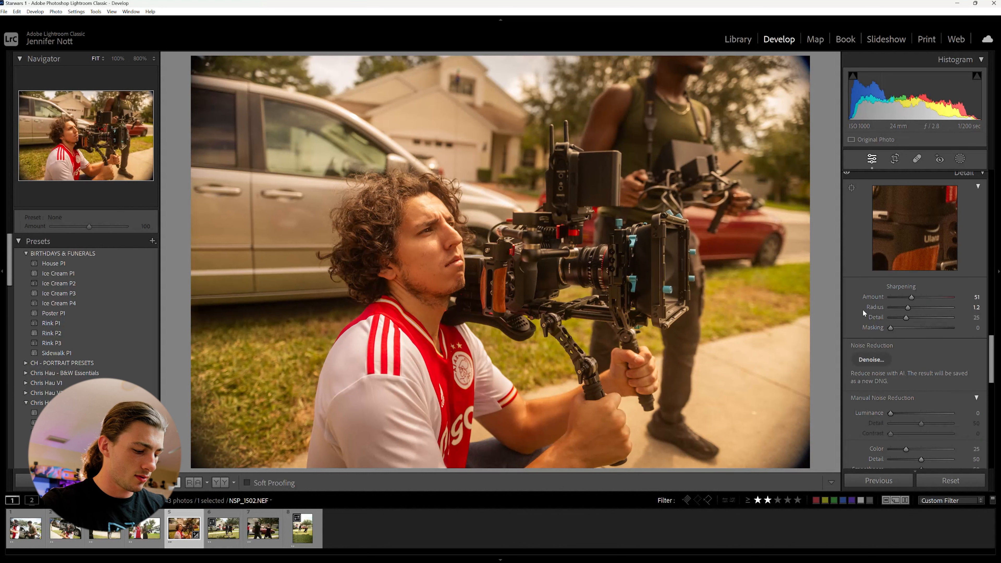
{"action": "key", "text": "Up"}
Lower the photo's Contrast to −64 and set the Tint to +8
{"action": "scroll", "coordinate": [863, 309], "scroll_direction": "up", "scroll_amount": 15}
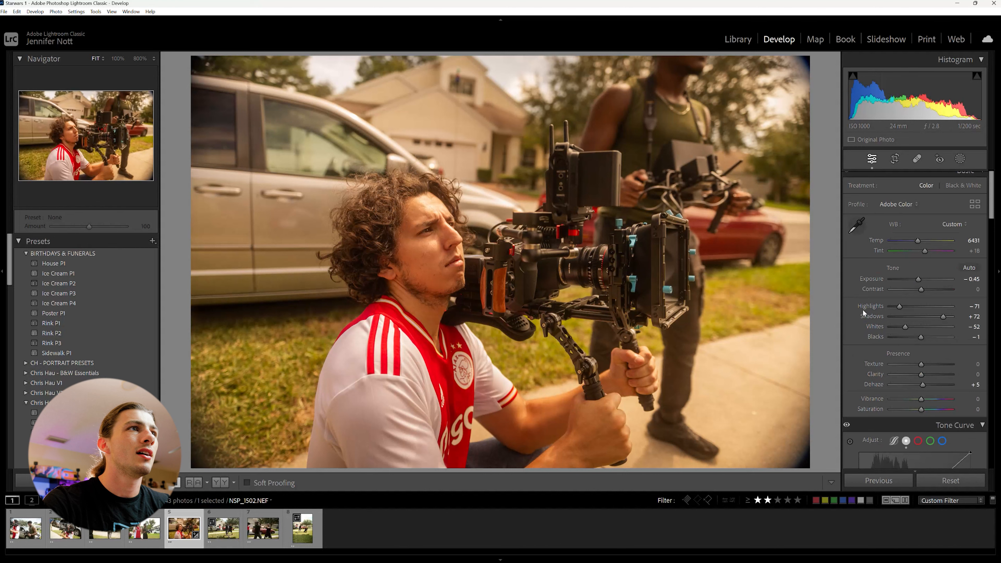
{"action": "key", "text": "minus"}
{"action": "key", "text": "equal"}
{"action": "key", "text": "equal"}
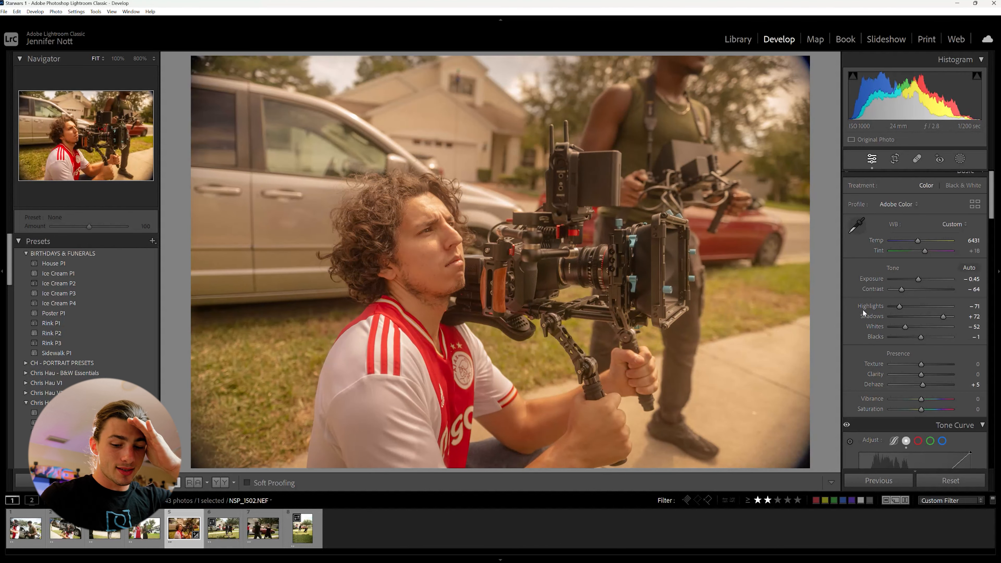
{"action": "key", "text": "minus"}
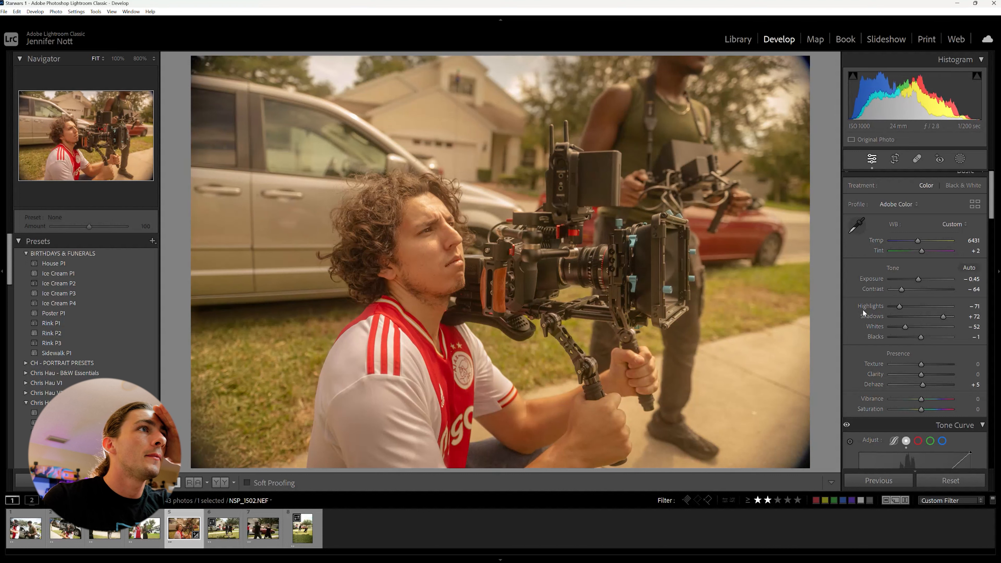
{"action": "key", "text": "equal"}
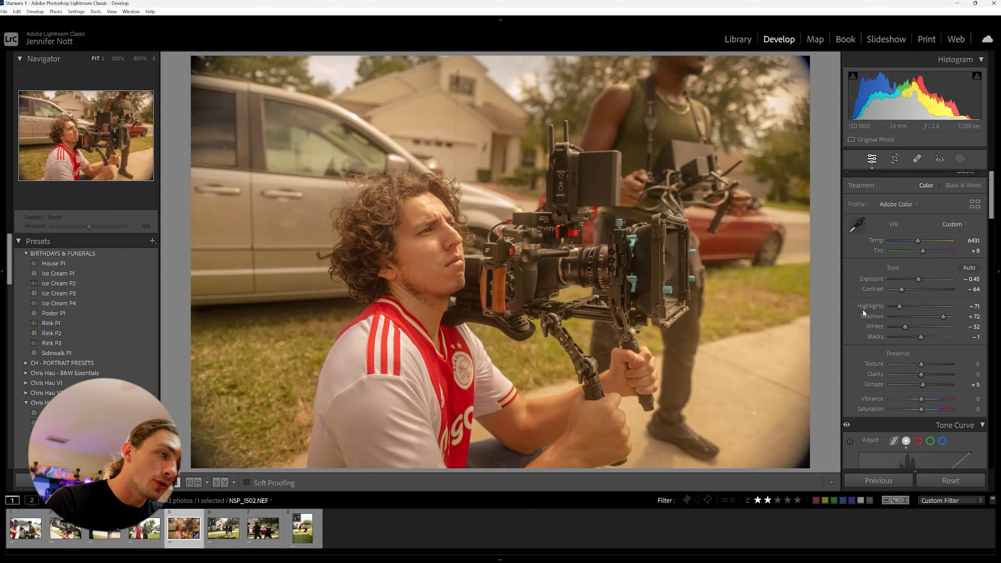
Darken the Exposure to −0.80 and set the Contrast to −49
{"action": "key", "text": "minus"}
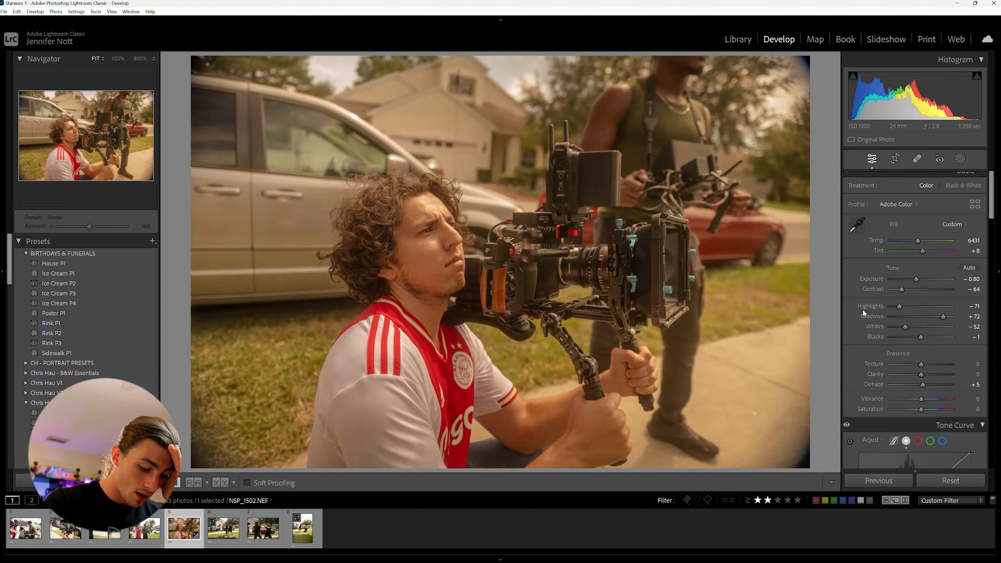
{"action": "key", "text": "equal"}
{"action": "key", "text": "equal"}
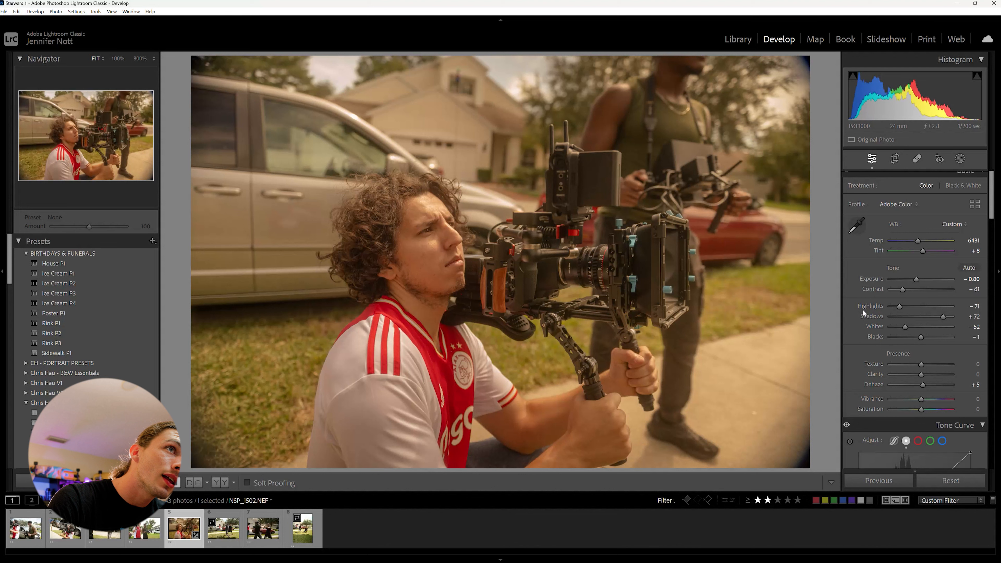
{"action": "key", "text": "equal"}
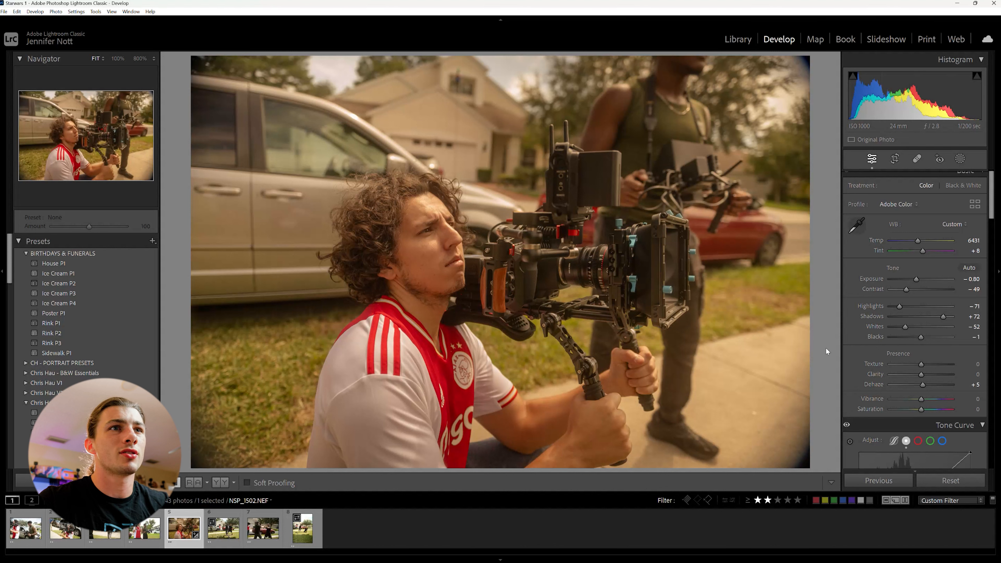
Shift the color grading of the shadows to blue at Hue 228, Saturation 20
{"action": "key", "text": "ctrl+4"}
{"action": "key", "text": "equal"}
{"action": "key", "text": "equal"}
{"action": "key", "text": "minus"}
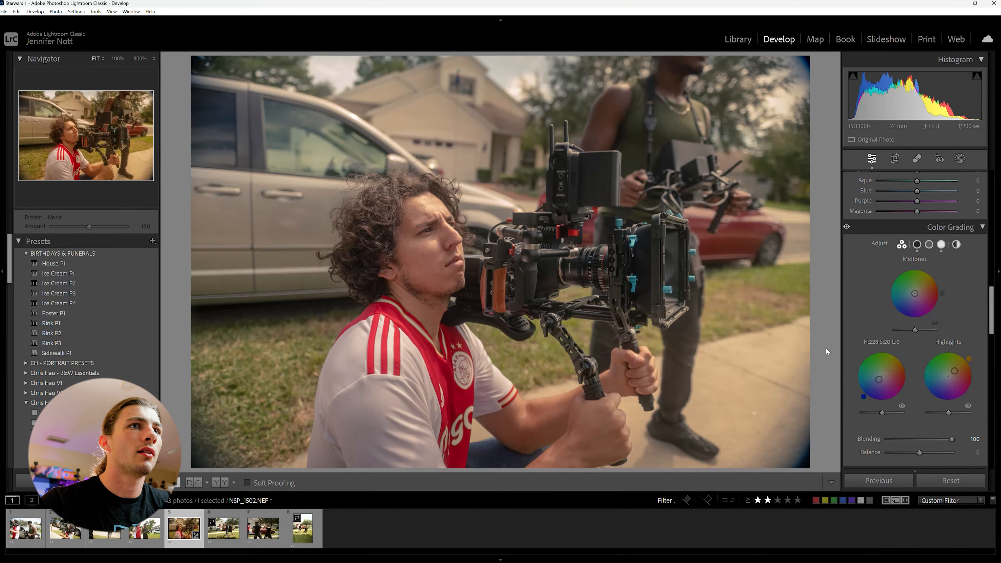
Turn the shadow tint toward teal and set the highlight grading to Hue 40, Saturation 43
{"action": "key", "text": "minus"}
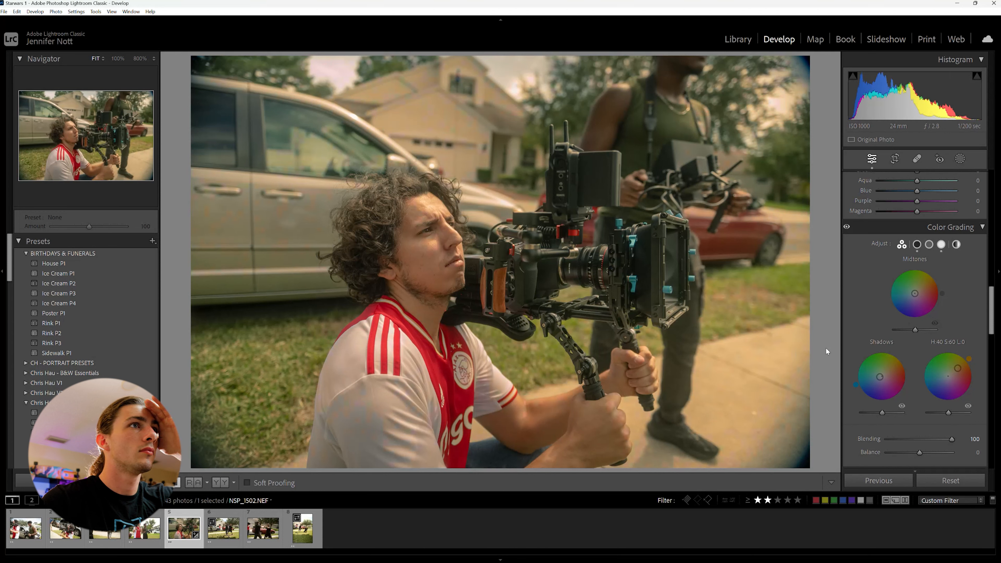
{"action": "key", "text": "shift+equal"}
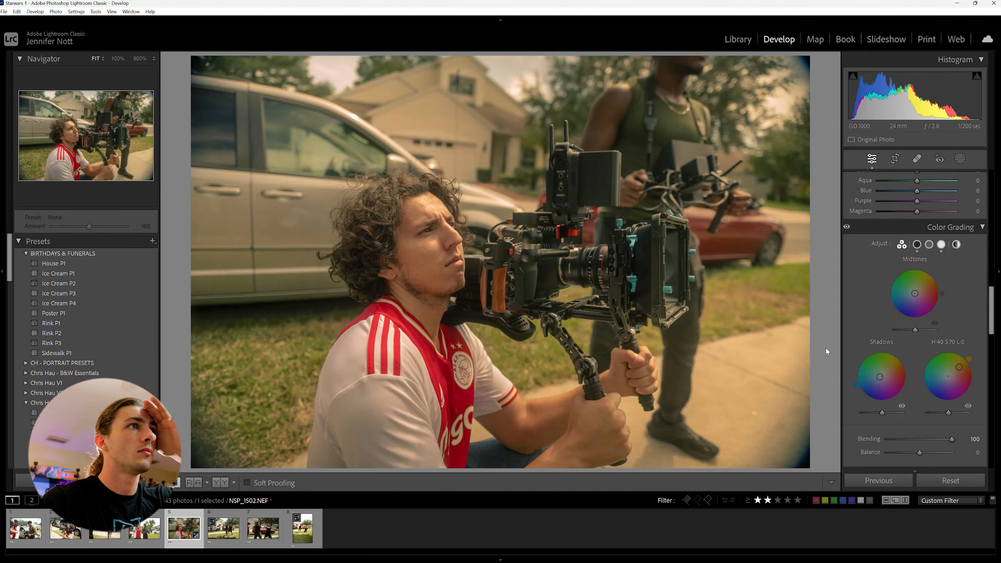
{"action": "key", "text": "shift+minus"}
{"action": "key", "text": "shift+minus"}
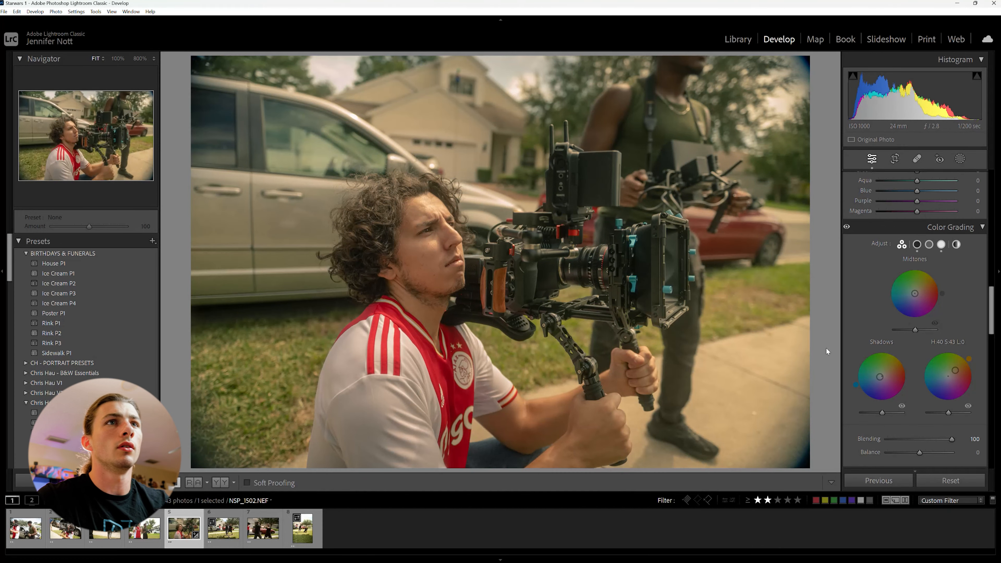
Shape the red channel's tone curve with a midtone point, a shadow point at 73 to 68 and a highlight point at 198 to 201
{"action": "scroll", "coordinate": [913, 313], "scroll_direction": "up", "scroll_amount": 6}
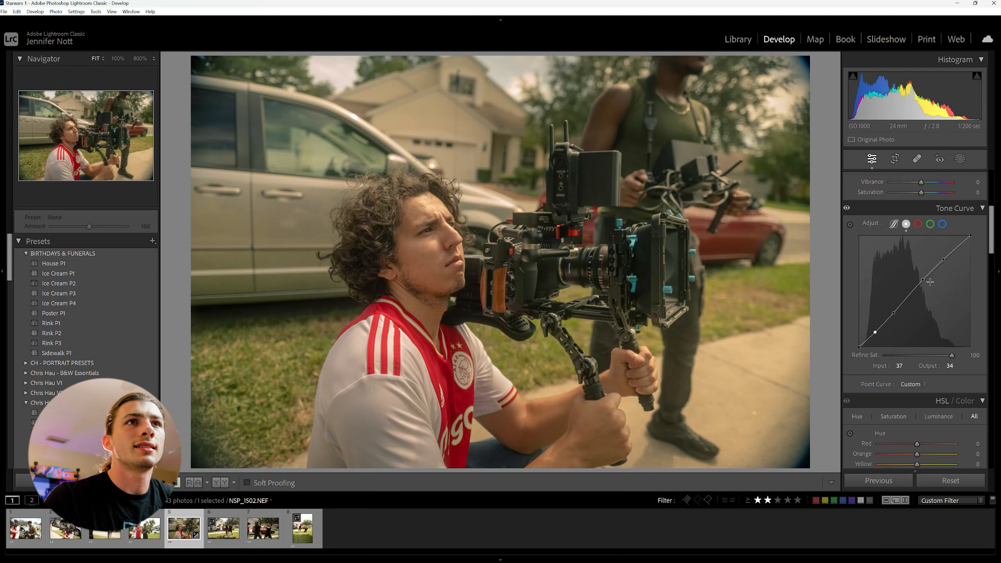
{"action": "left_click", "coordinate": [918, 224]}
{"action": "left_click_drag", "start_coordinate": [917, 290], "coordinate": [891, 319]}
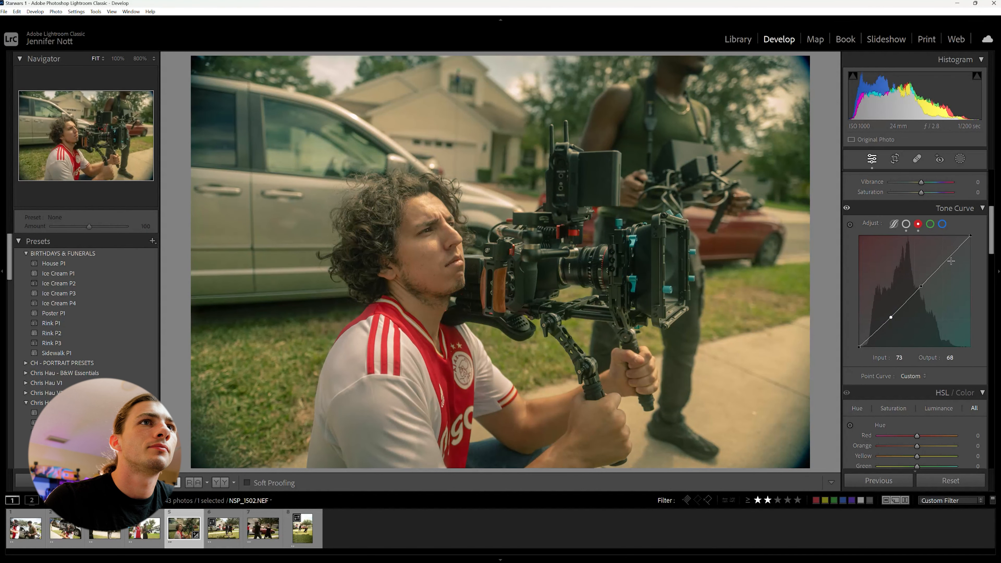
{"action": "left_click_drag", "start_coordinate": [944, 262], "coordinate": [945, 259]}
Compare the photo before and after the edits
{"action": "key", "text": "backslash"}
{"action": "key", "text": "backslash"}
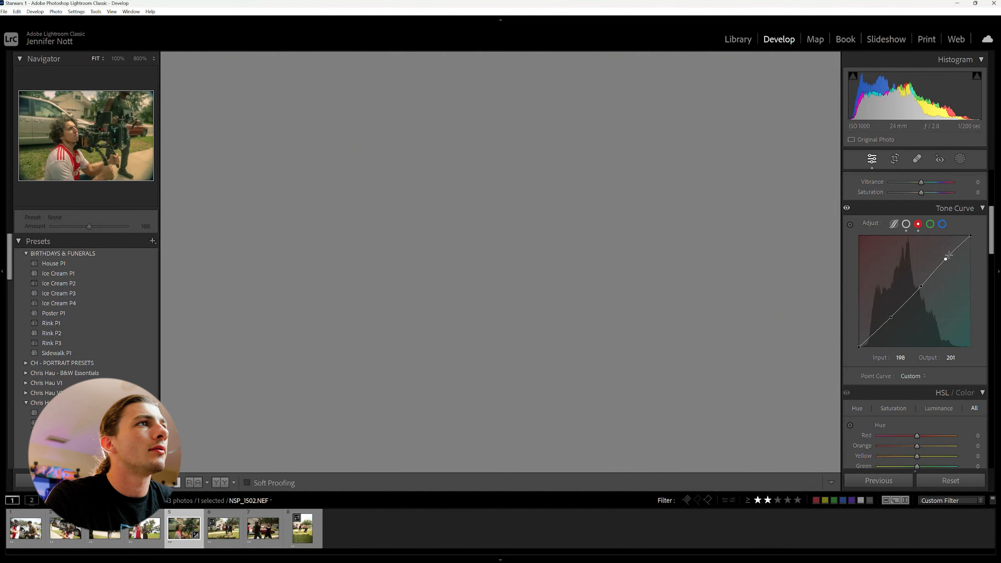
{"action": "key", "text": "backslash"}
{"action": "key", "text": "backslash"}
{"action": "key", "text": "backslash"}
{"action": "key", "text": "backslash"}
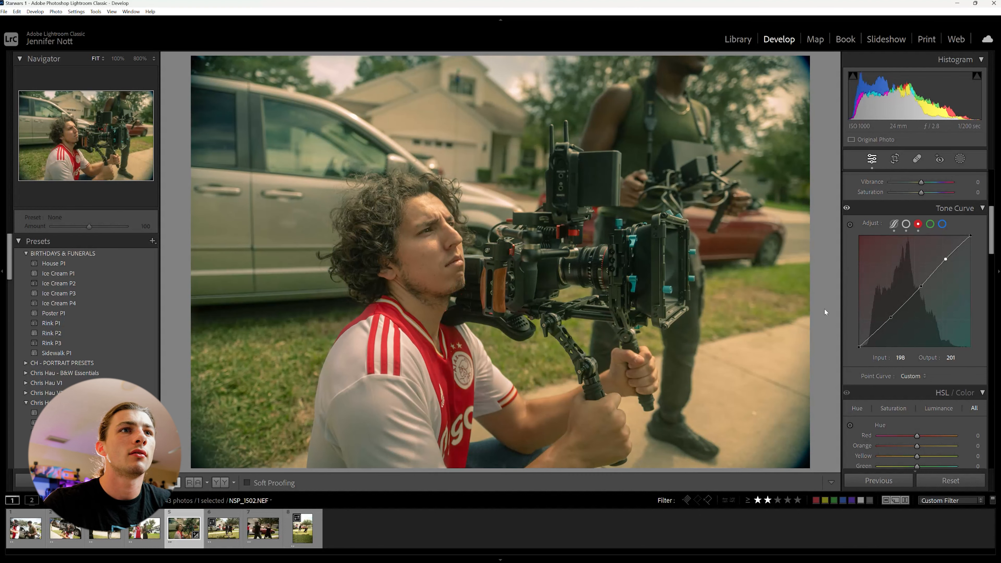
Review the photo's Basic adjustments and switch through its point and parametric tone curves
{"action": "scroll", "coordinate": [886, 303], "scroll_direction": "up", "scroll_amount": 5}
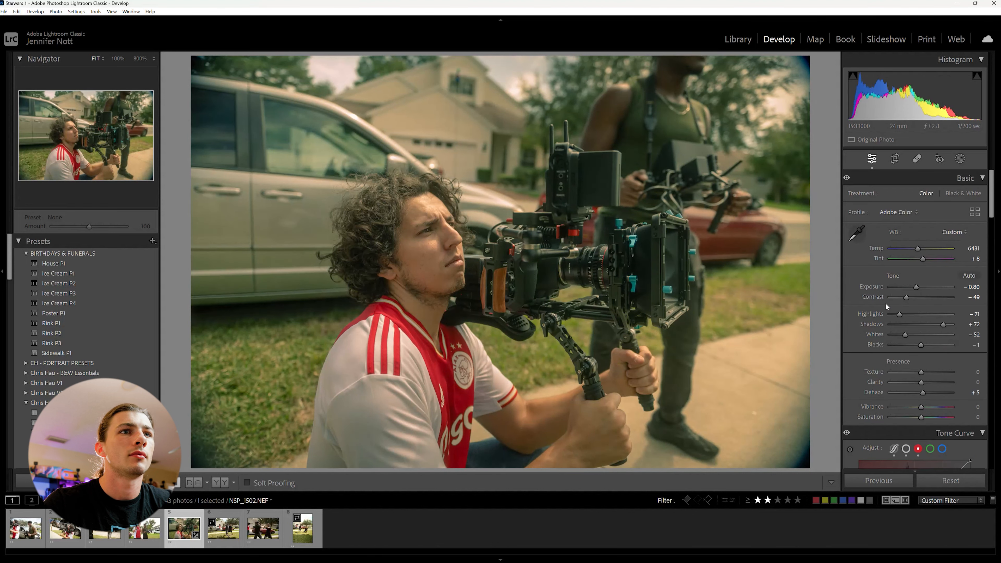
{"action": "scroll", "coordinate": [939, 366], "scroll_direction": "down", "scroll_amount": 10}
{"action": "scroll", "coordinate": [938, 363], "scroll_direction": "up", "scroll_amount": 5}
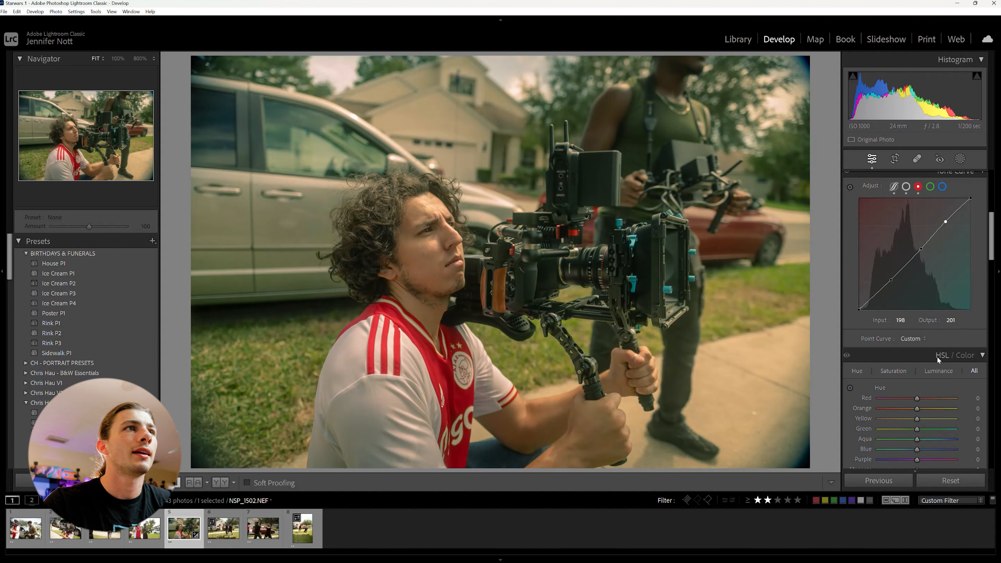
{"action": "left_click", "coordinate": [906, 187]}
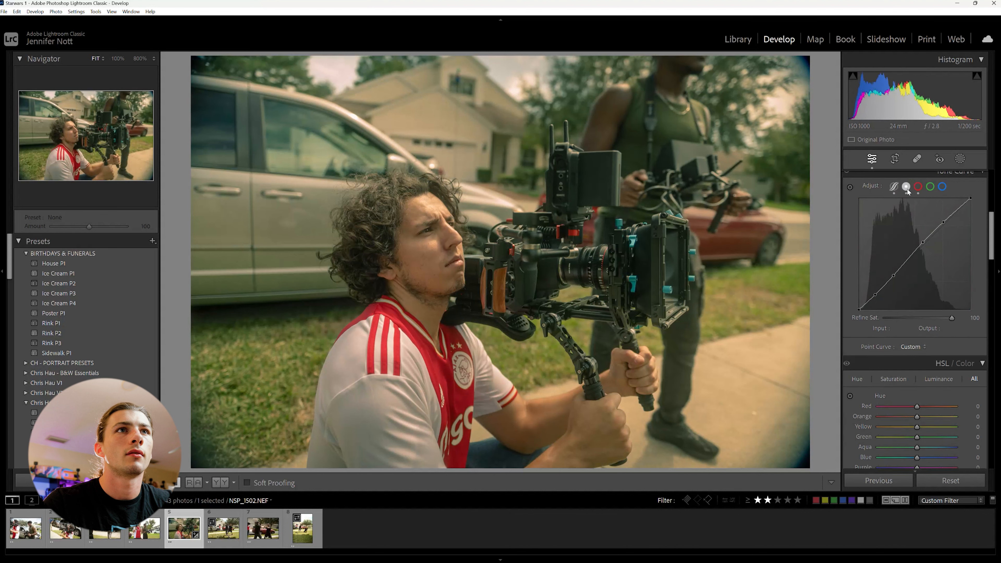
{"action": "left_click", "coordinate": [894, 187]}
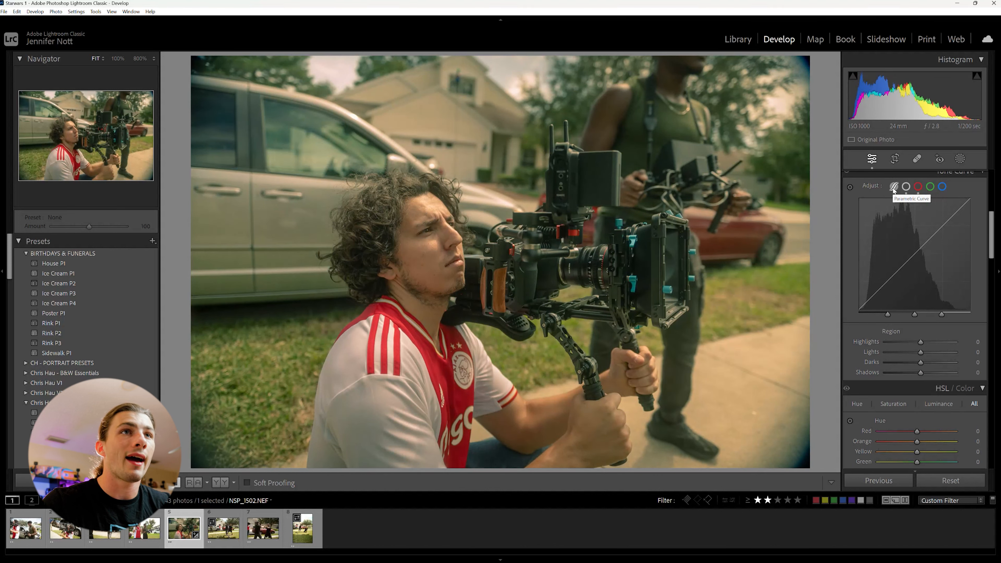
{"action": "scroll", "coordinate": [893, 189], "scroll_direction": "up", "scroll_amount": 5}
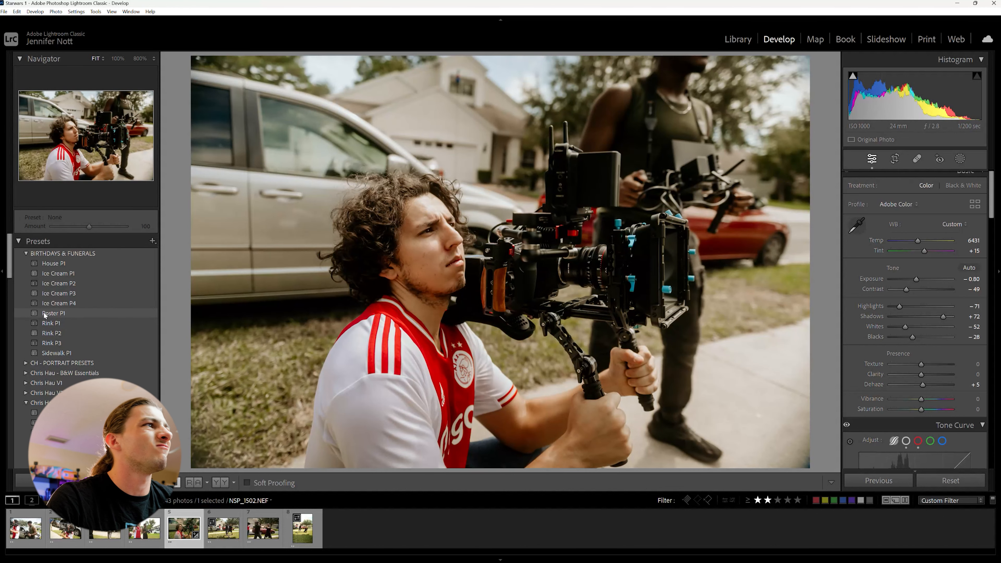
Apply the Poster P1 preset to the photo of the cameraman in the red and white jersey
{"action": "left_click", "coordinate": [44, 315]}
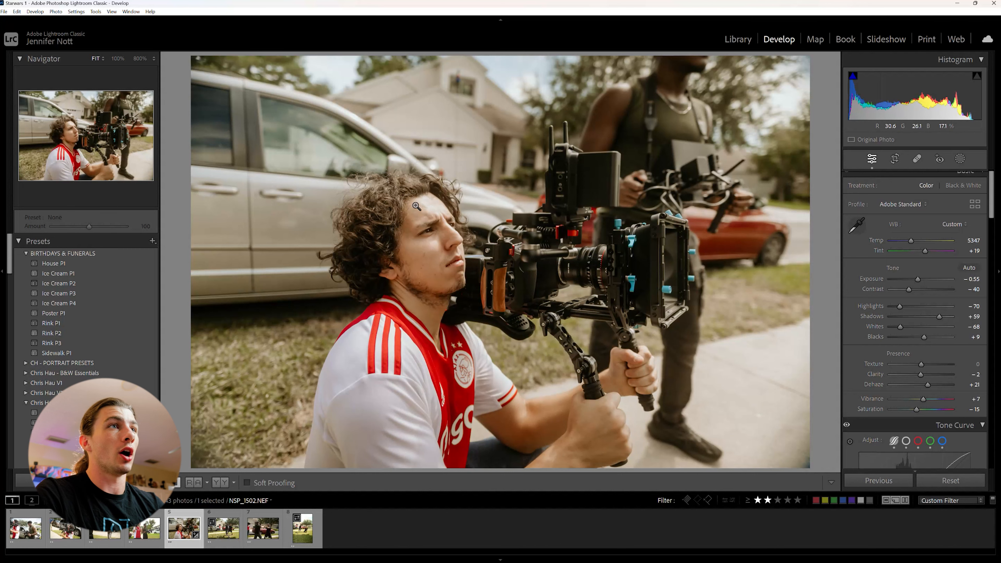
{"action": "left_click", "coordinate": [399, 217]}
{"action": "left_click", "coordinate": [470, 213]}
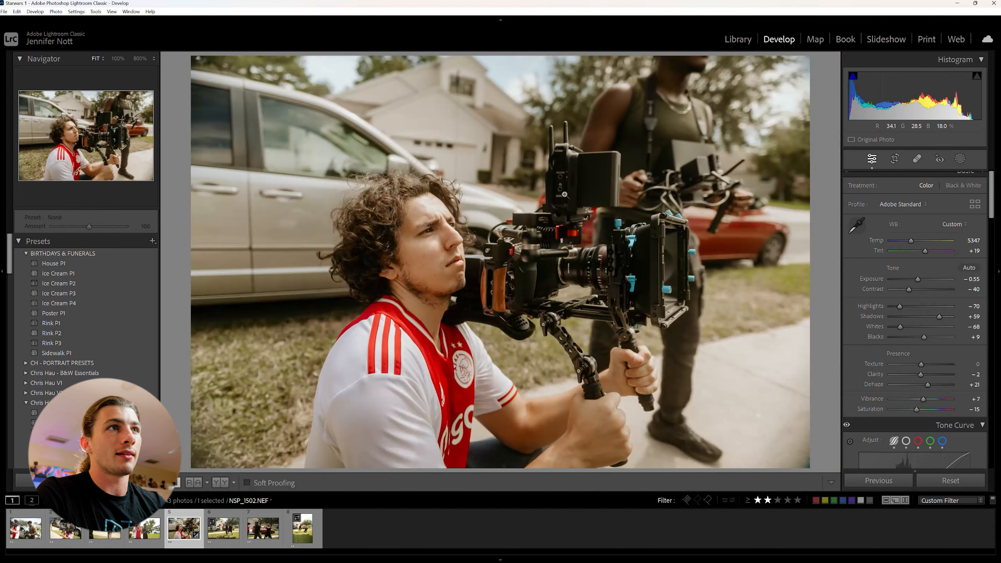
{"action": "left_click", "coordinate": [591, 249]}
{"action": "left_click_drag", "start_coordinate": [628, 358], "coordinate": [397, 101]}
{"action": "left_click", "coordinate": [576, 241]}
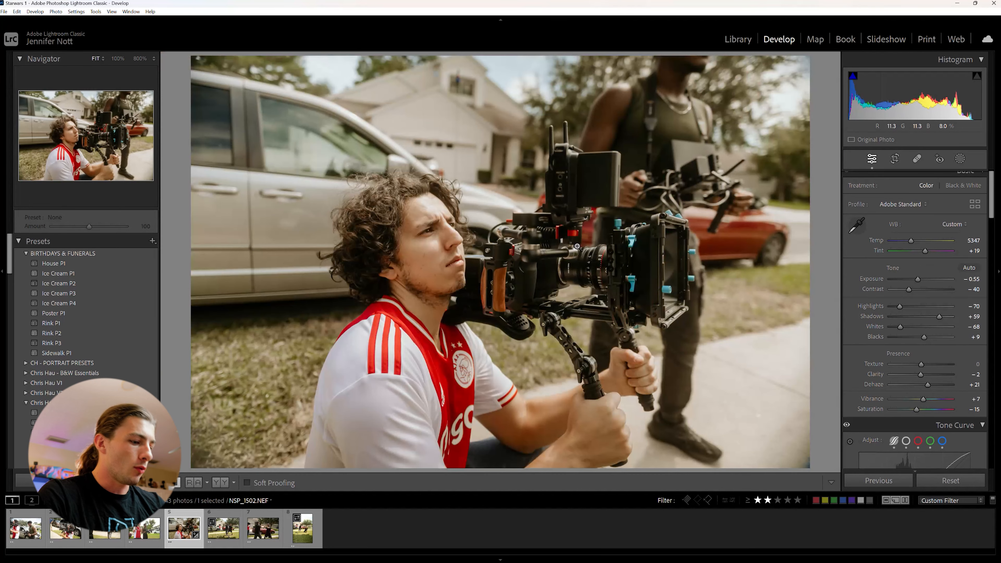
Synchronize this photo's Basic, Curve, HSL/Color, Color Grading, Detail, Lens Corrections and Calibration settings across all the filmstrip photos
{"action": "key", "text": "ctrl+a"}
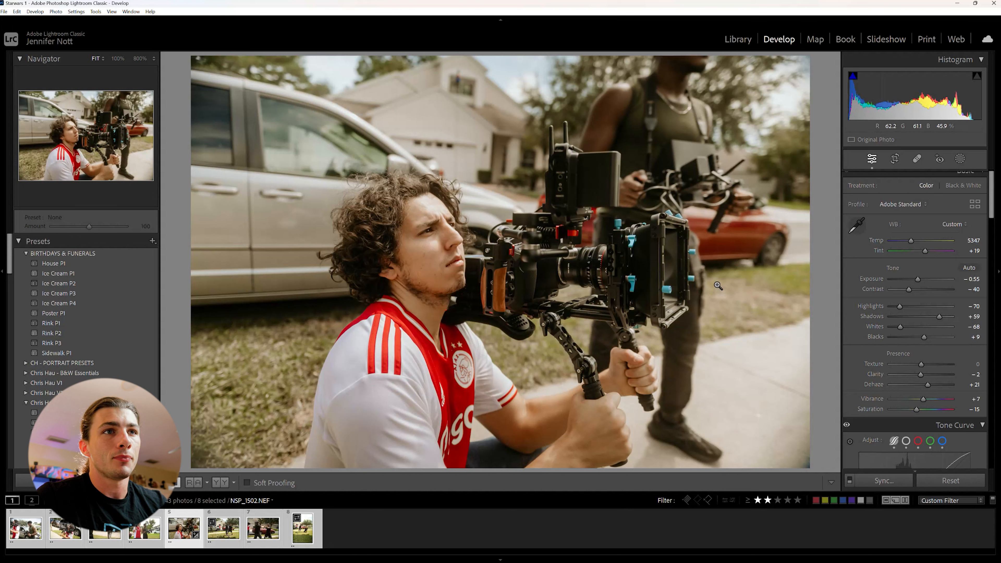
{"action": "left_click", "coordinate": [880, 478]}
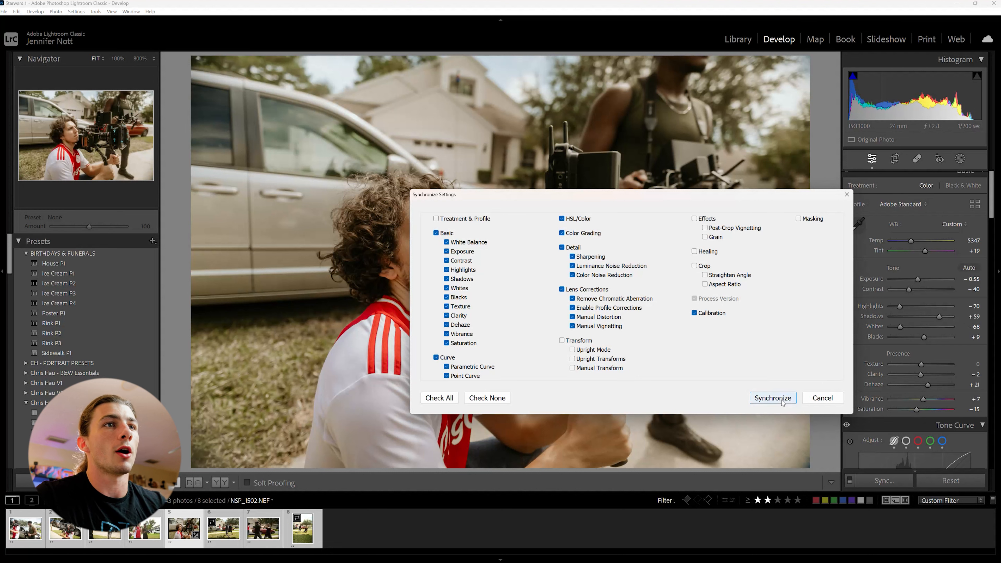
{"action": "left_click", "coordinate": [773, 398]}
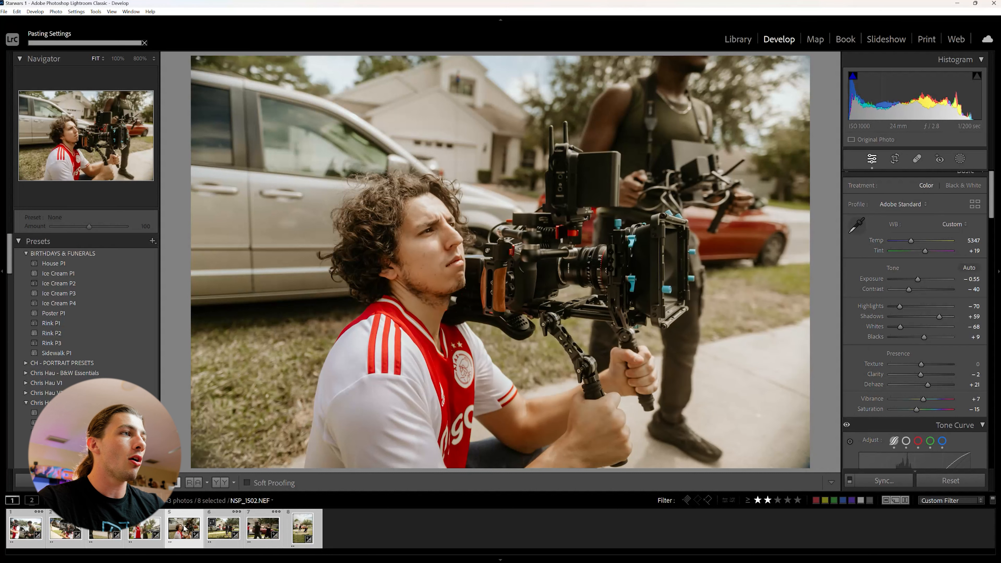
Check the synced photos from the first one on and lower the exposure of the third, the stick-fight shot by the garage
{"action": "left_click", "coordinate": [25, 529]}
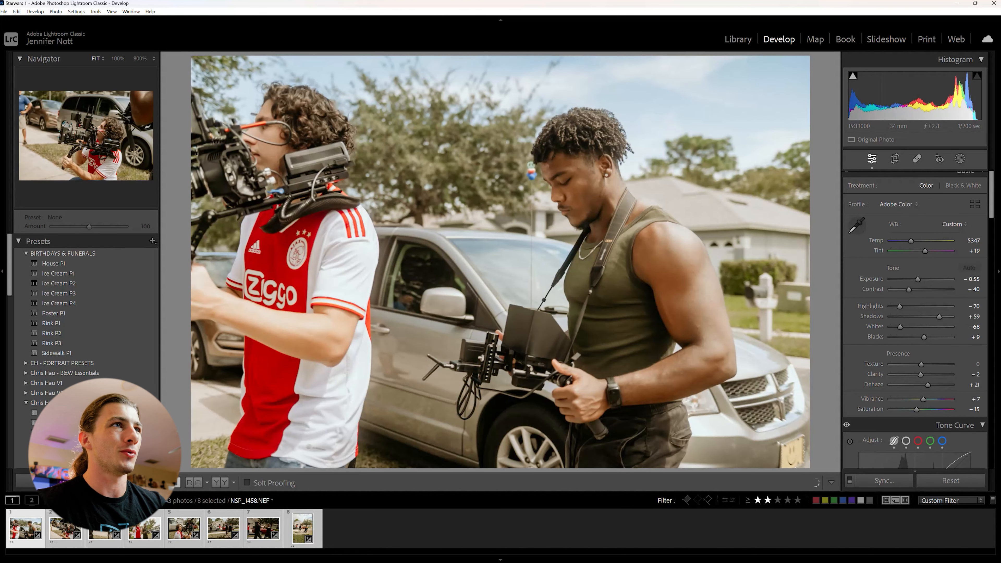
{"action": "left_click", "coordinate": [66, 527]}
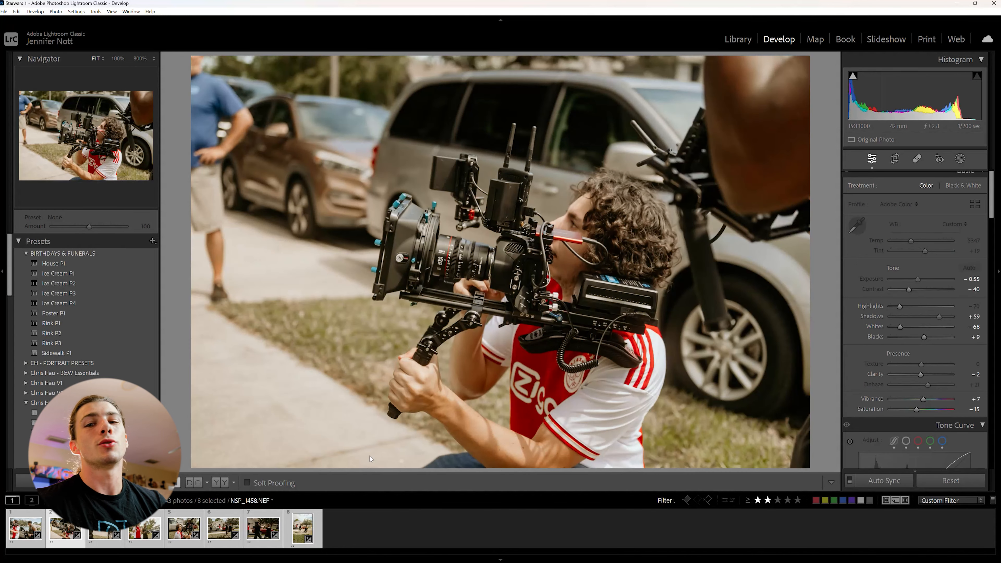
{"action": "key", "text": "Right"}
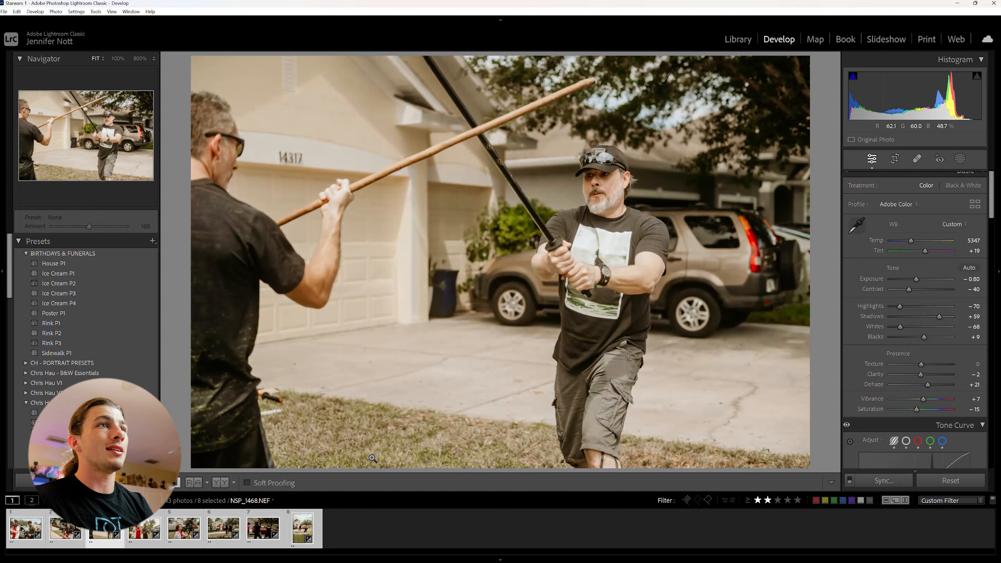
{"action": "key", "text": "minus"}
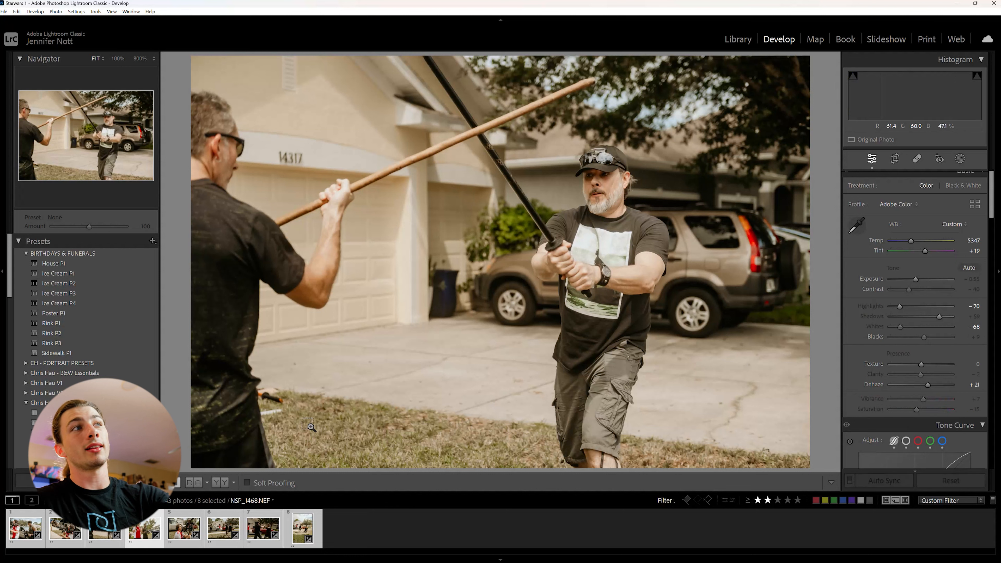
Set the exposure of the fourth photo, showing the two smiling camera operators, to -0.75
{"action": "key", "text": "ctrl+Right"}
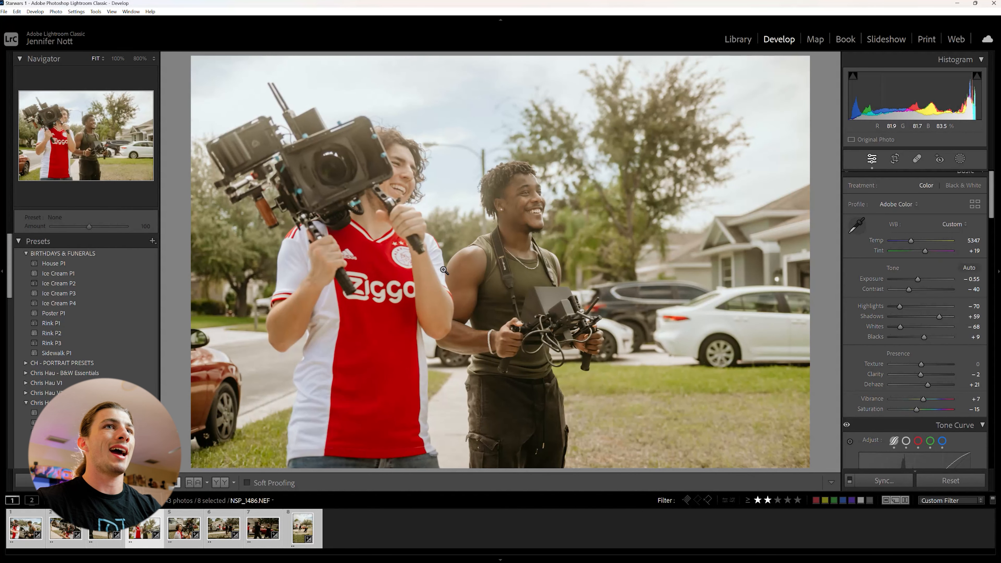
{"action": "key", "text": "minus"}
{"action": "key", "text": "minus"}
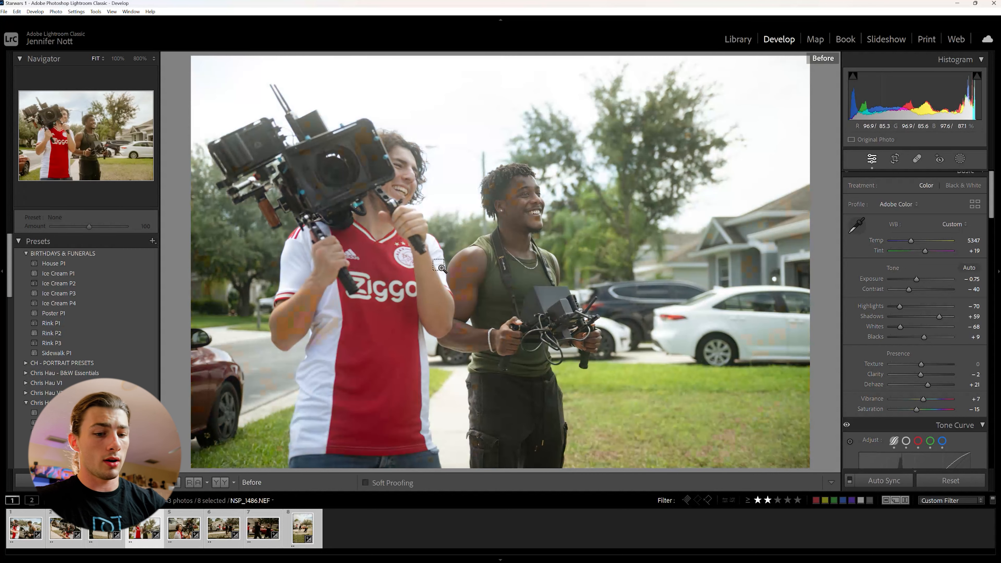
Compare the fourth photo with its unedited version and check the synced look on the remaining filmstrip photos
{"action": "key", "text": "Right"}
{"action": "key", "text": "Right"}
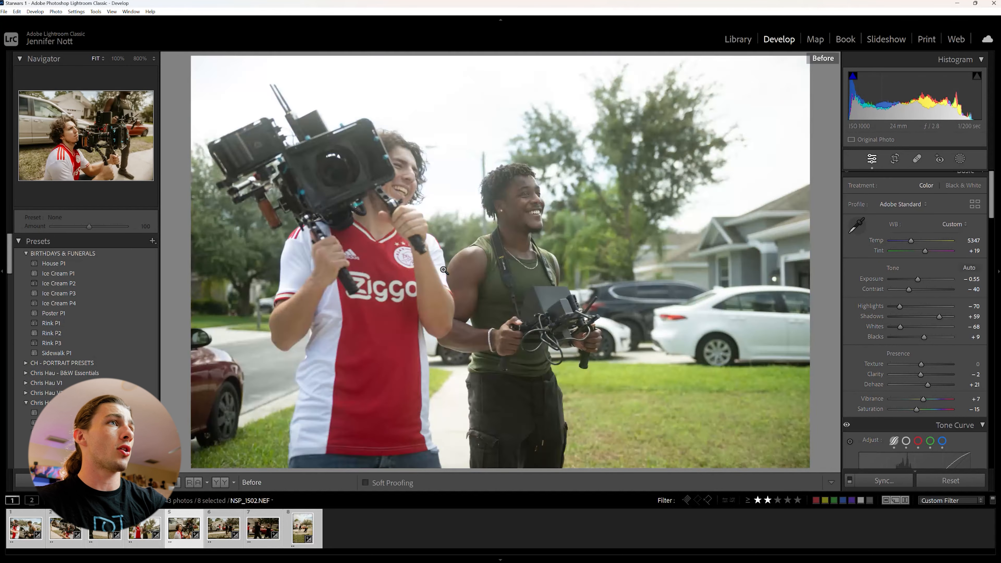
{"action": "key", "text": "ctrl"}
{"action": "key", "text": "Right"}
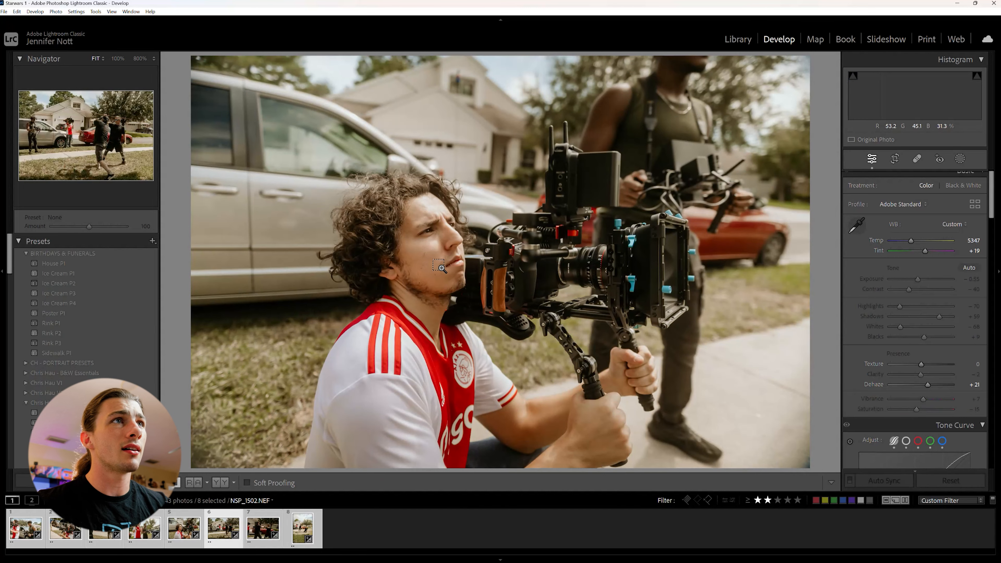
{"action": "key", "text": "Right"}
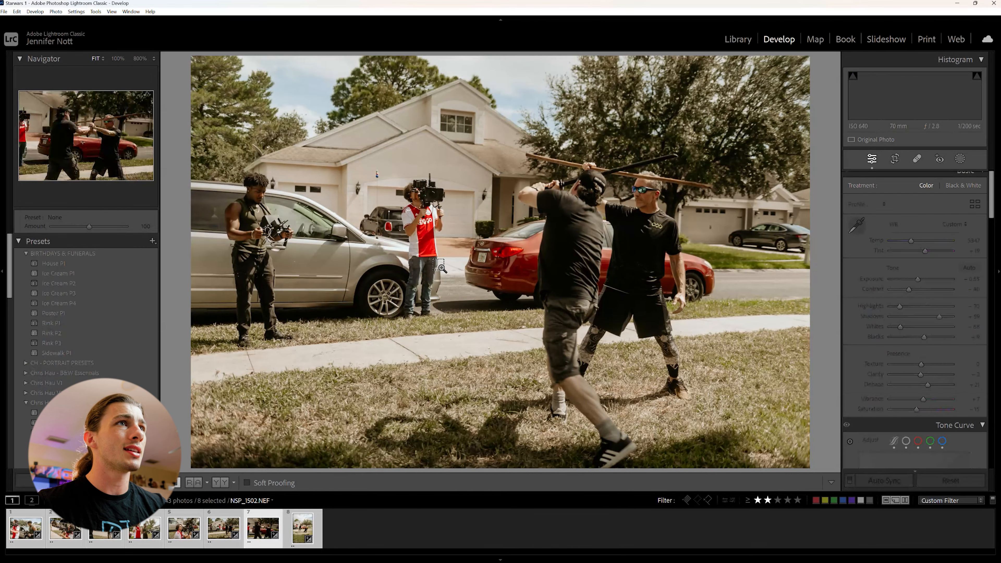
{"action": "key", "text": "Right"}
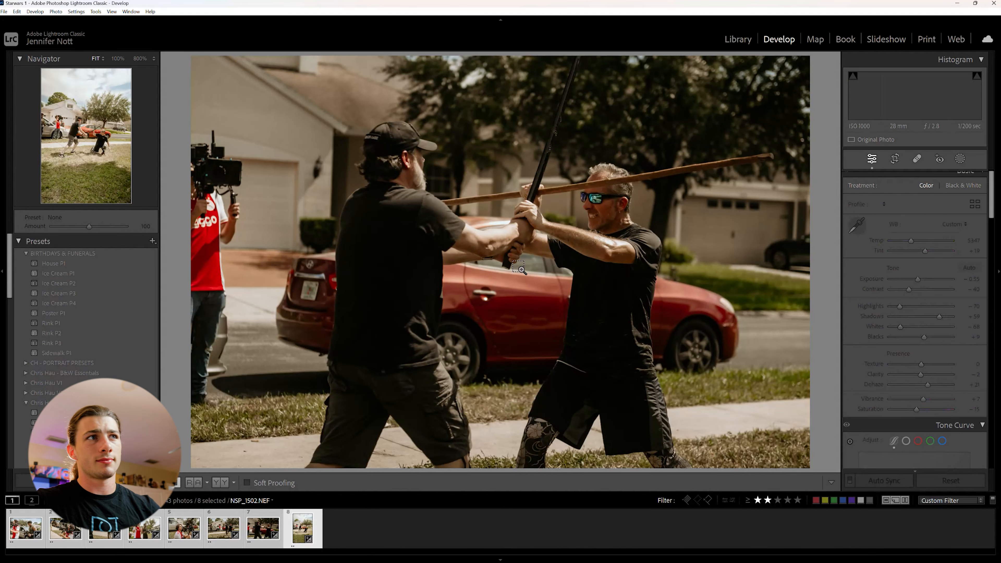
{"action": "key", "text": "Left"}
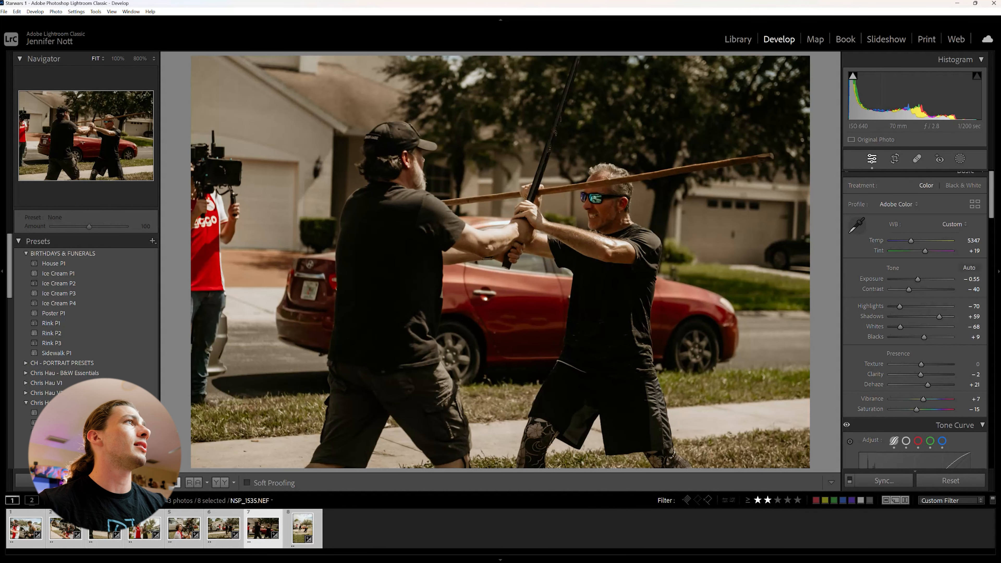
{"action": "left_click", "coordinate": [4, 11]}
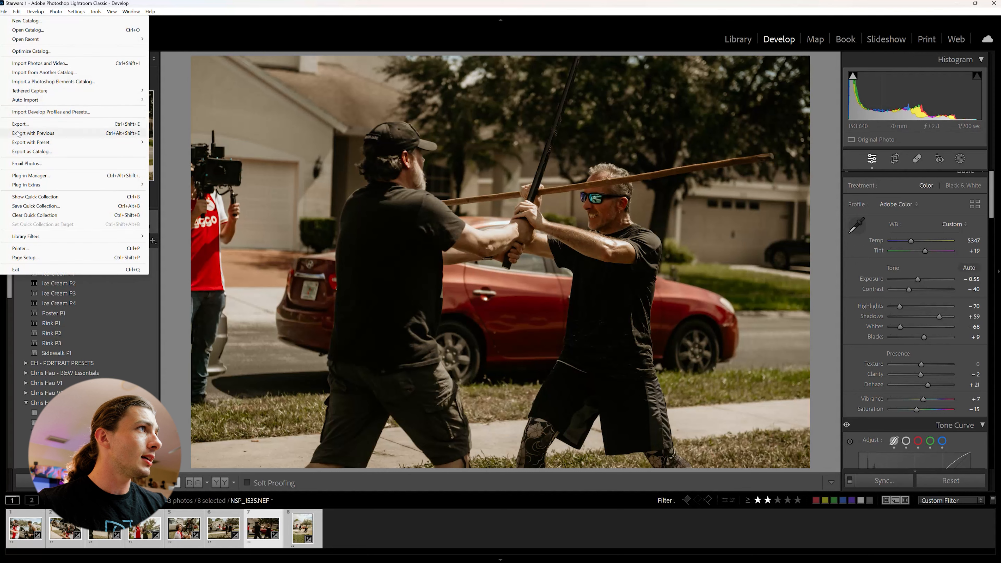
{"action": "left_click", "coordinate": [35, 133]}
{"action": "left_click", "coordinate": [839, 177]}
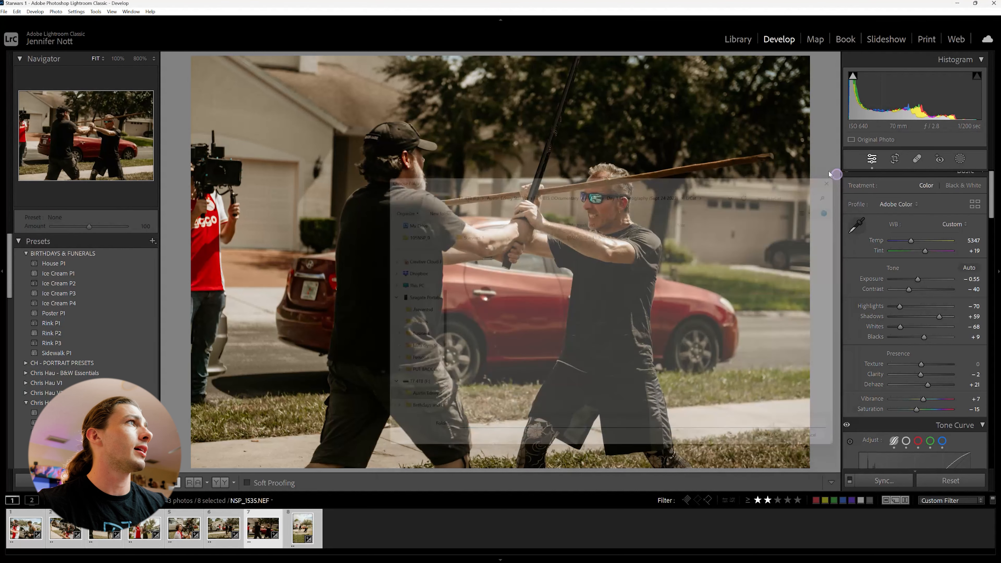
Start an export of the selected photos and choose the Edited folder inside Day 1 Choreography (Sept 24 2023) as destination
{"action": "left_click", "coordinate": [4, 11]}
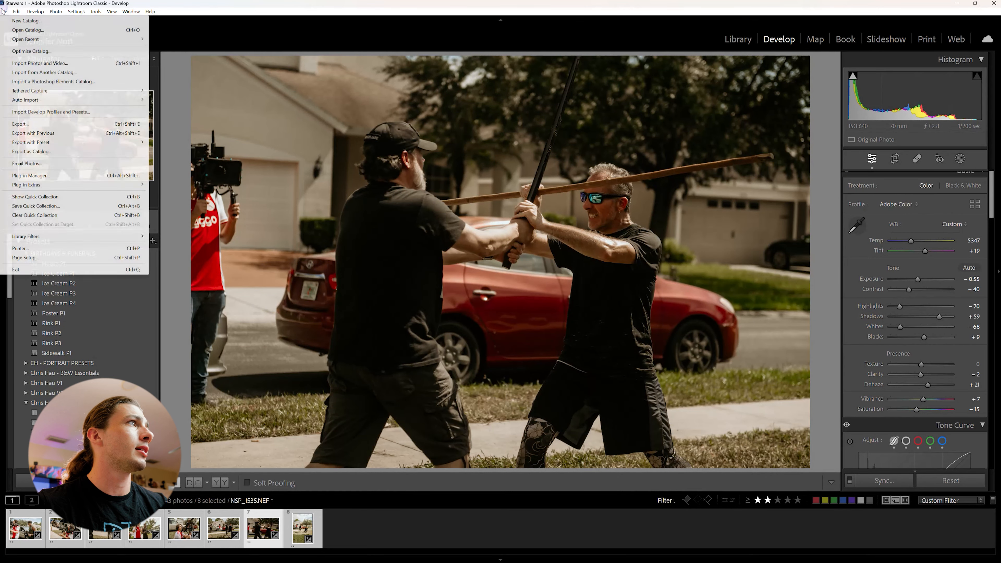
{"action": "left_click", "coordinate": [18, 125]}
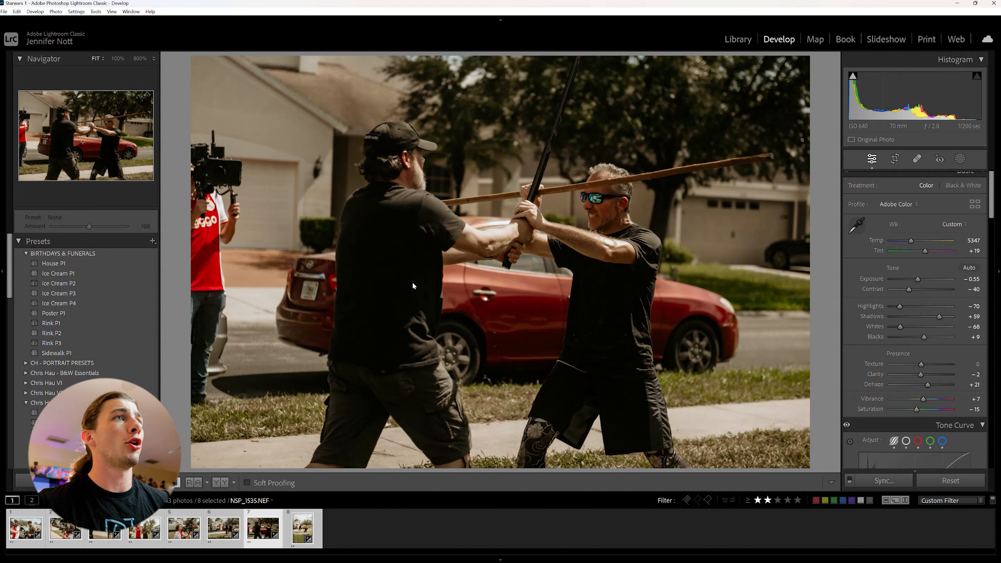
{"action": "left_click", "coordinate": [727, 244]}
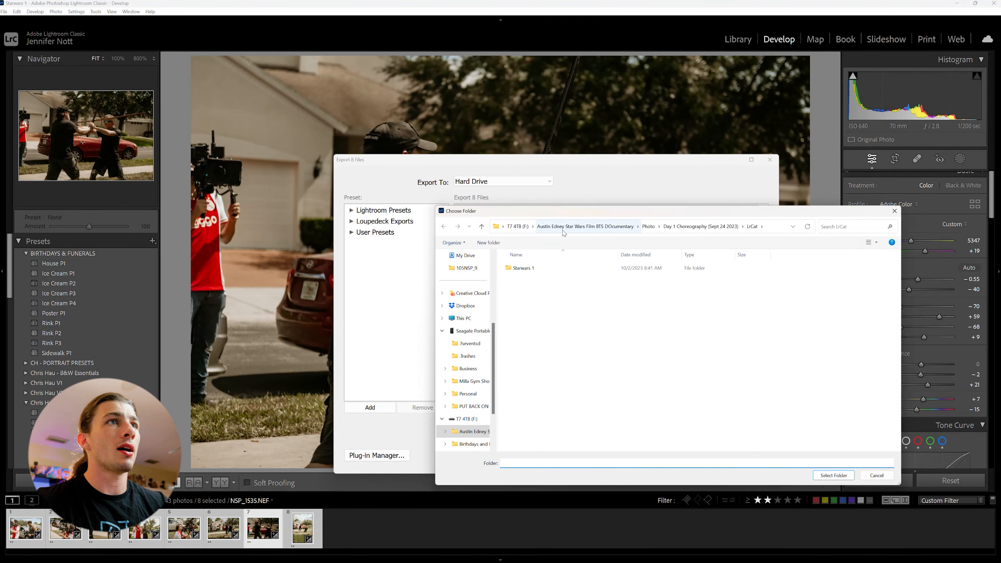
{"action": "left_click", "coordinate": [649, 227]}
{"action": "double_click", "coordinate": [582, 271]}
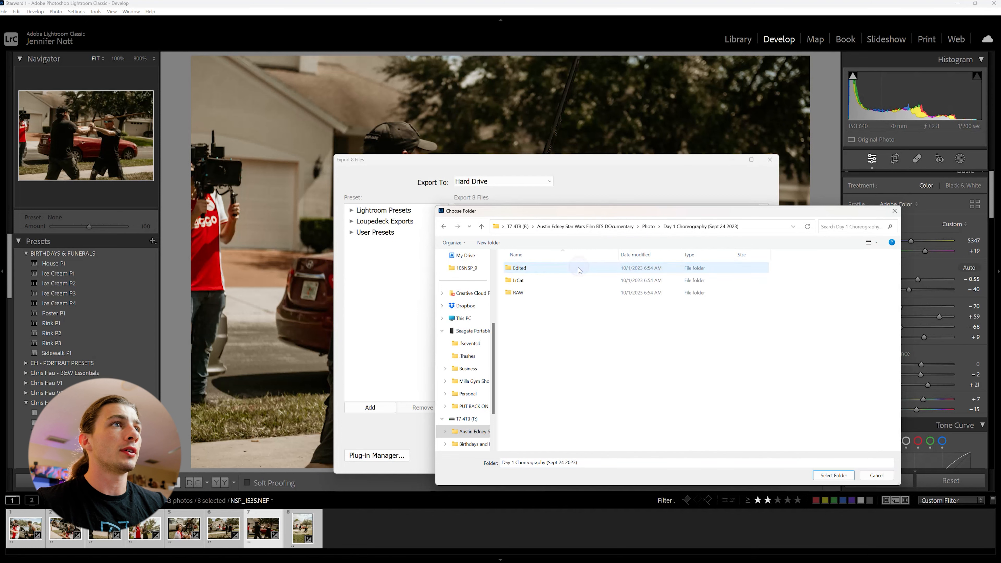
{"action": "double_click", "coordinate": [512, 269]}
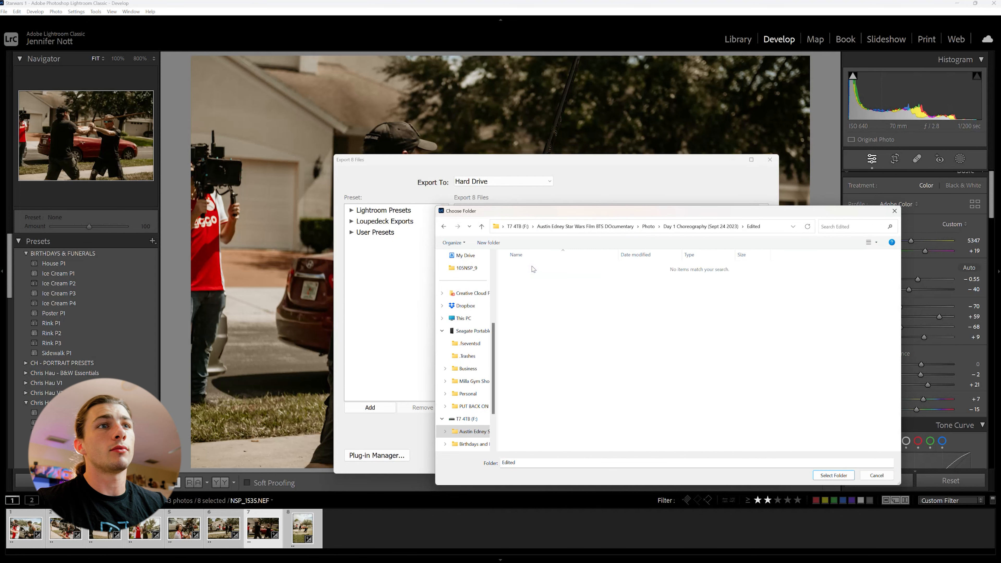
{"action": "left_click", "coordinate": [828, 476]}
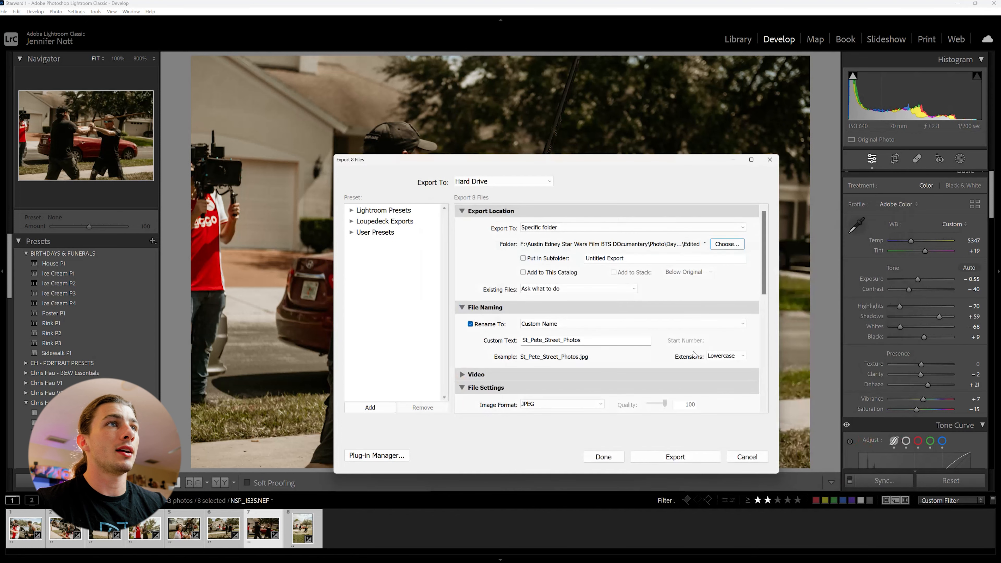
Set the custom file name of the exported photos to "Star wars fan film day 1 choreography"
{"action": "double_click", "coordinate": [569, 341]}
{"action": "type", "text": "Star wars fan film day 1 photos"}
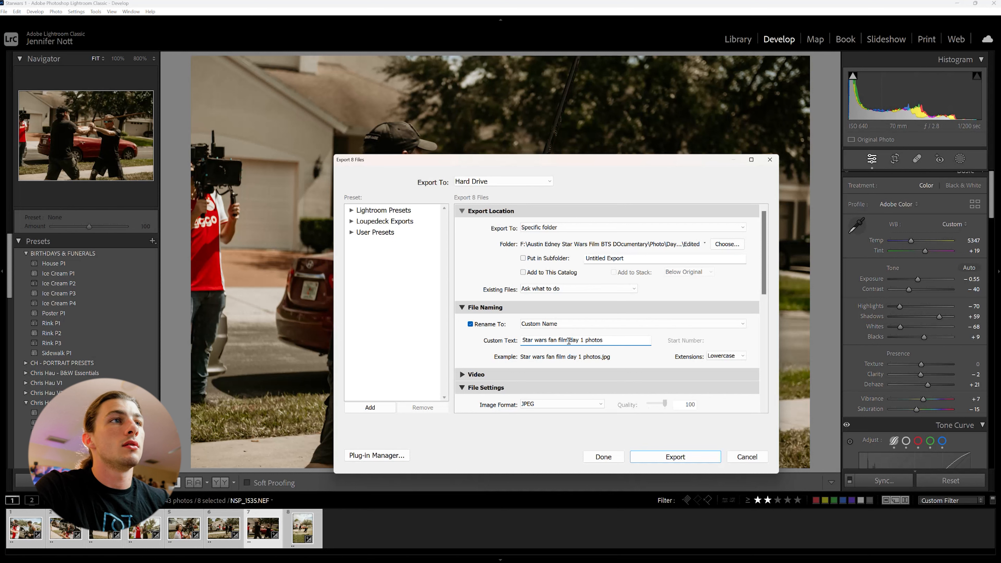
{"action": "key", "text": "BackSpace"}
{"action": "key", "text": "BackSpace"}
{"action": "key", "text": "BackSpace"}
{"action": "key", "text": "BackSpace"}
{"action": "key", "text": "BackSpace"}
{"action": "key", "text": "BackSpace"}
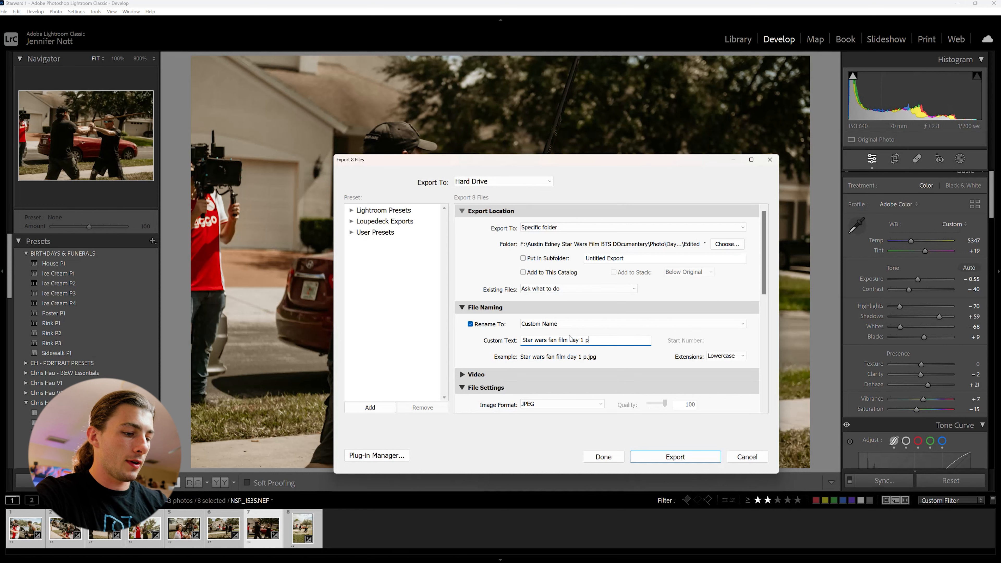
{"action": "type", "text": "choreography"}
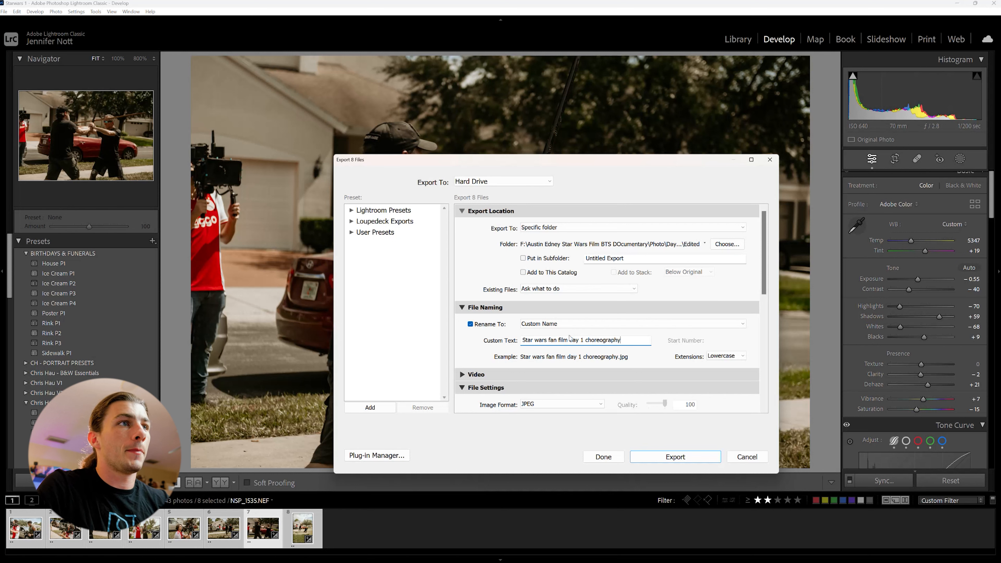
Set the export's image format to TIFF and review the file and naming settings
{"action": "scroll", "coordinate": [569, 338], "scroll_direction": "down", "scroll_amount": 5}
{"action": "scroll", "coordinate": [517, 358], "scroll_direction": "up", "scroll_amount": 4}
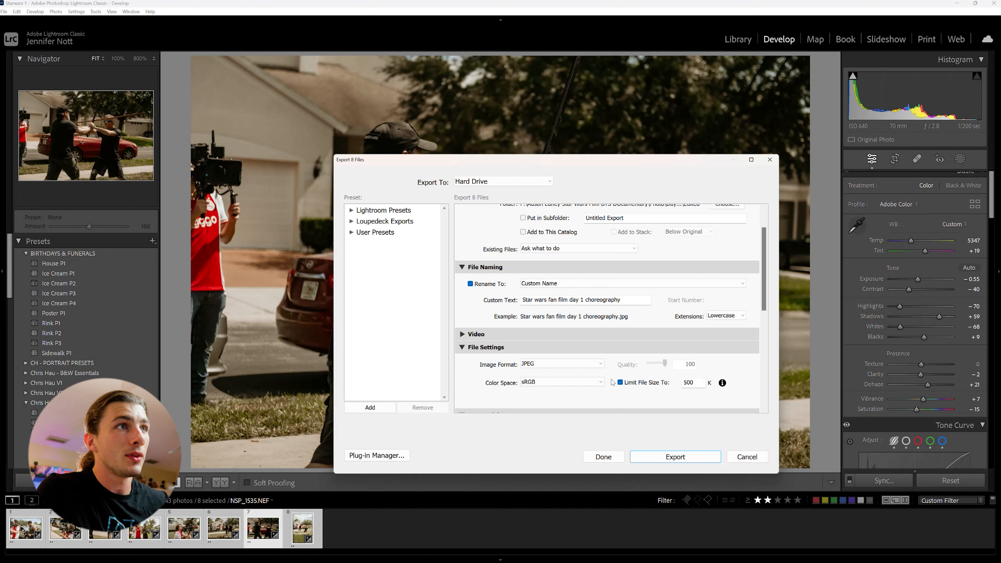
{"action": "left_click", "coordinate": [529, 366]}
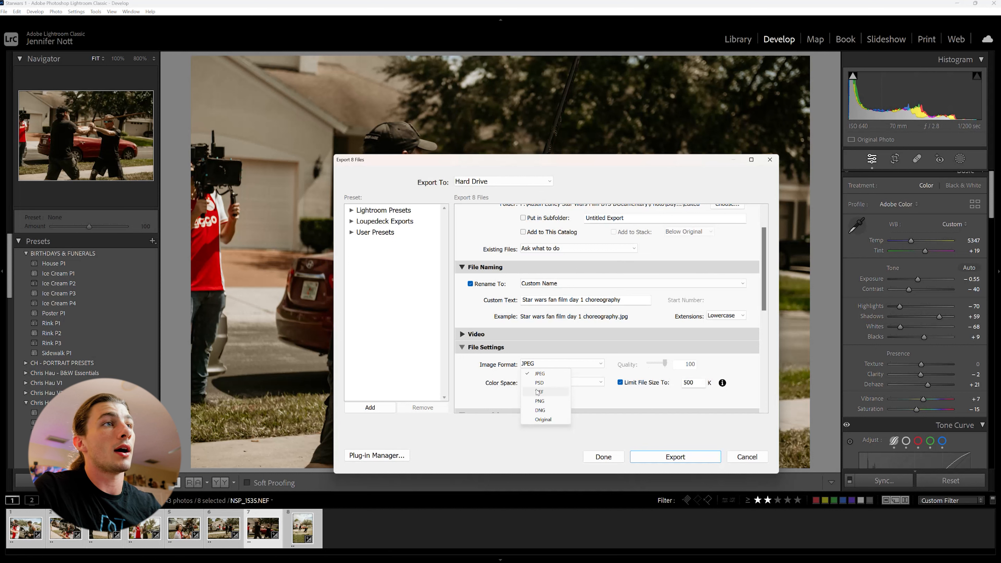
{"action": "left_click", "coordinate": [539, 392]}
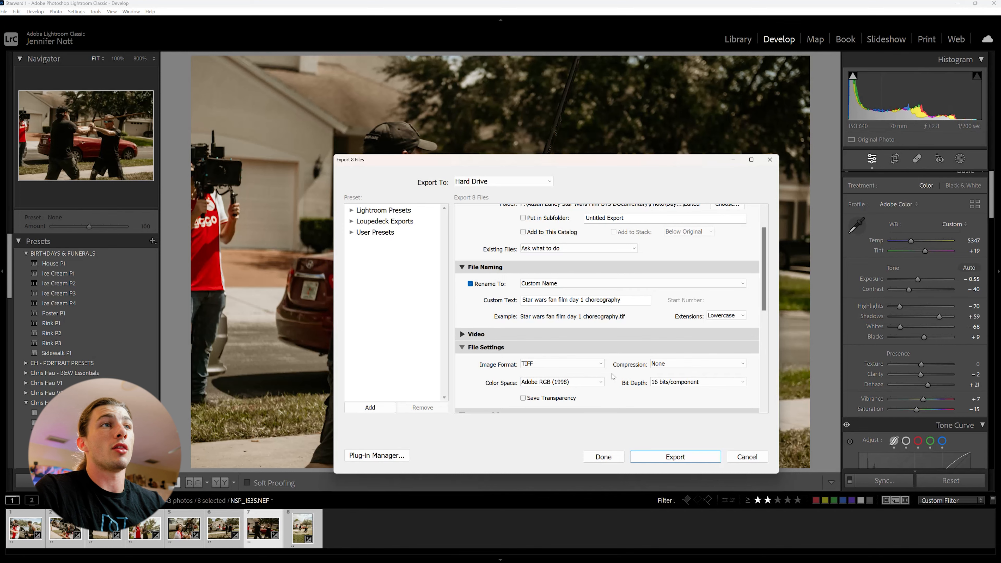
{"action": "scroll", "coordinate": [640, 326], "scroll_direction": "up", "scroll_amount": 2}
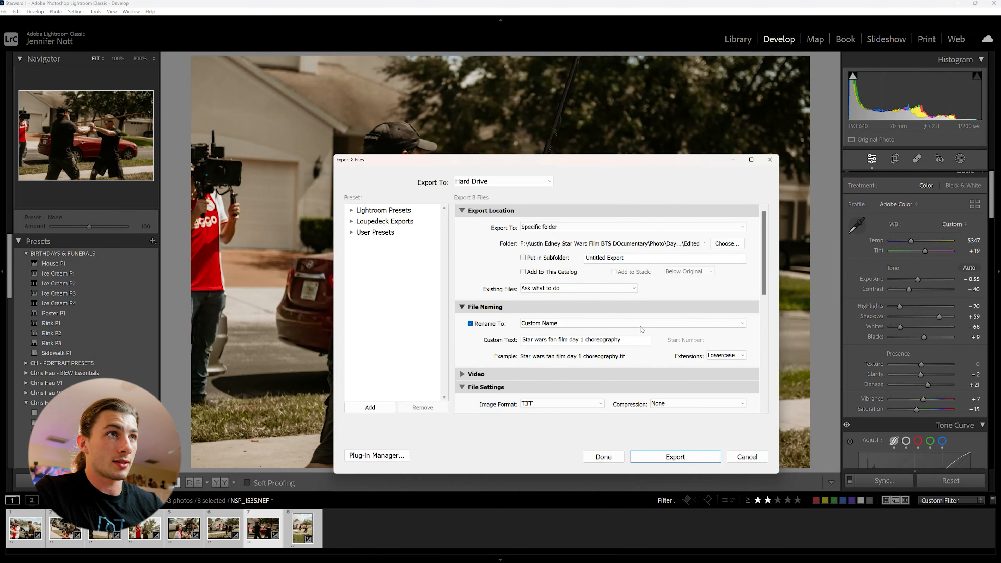